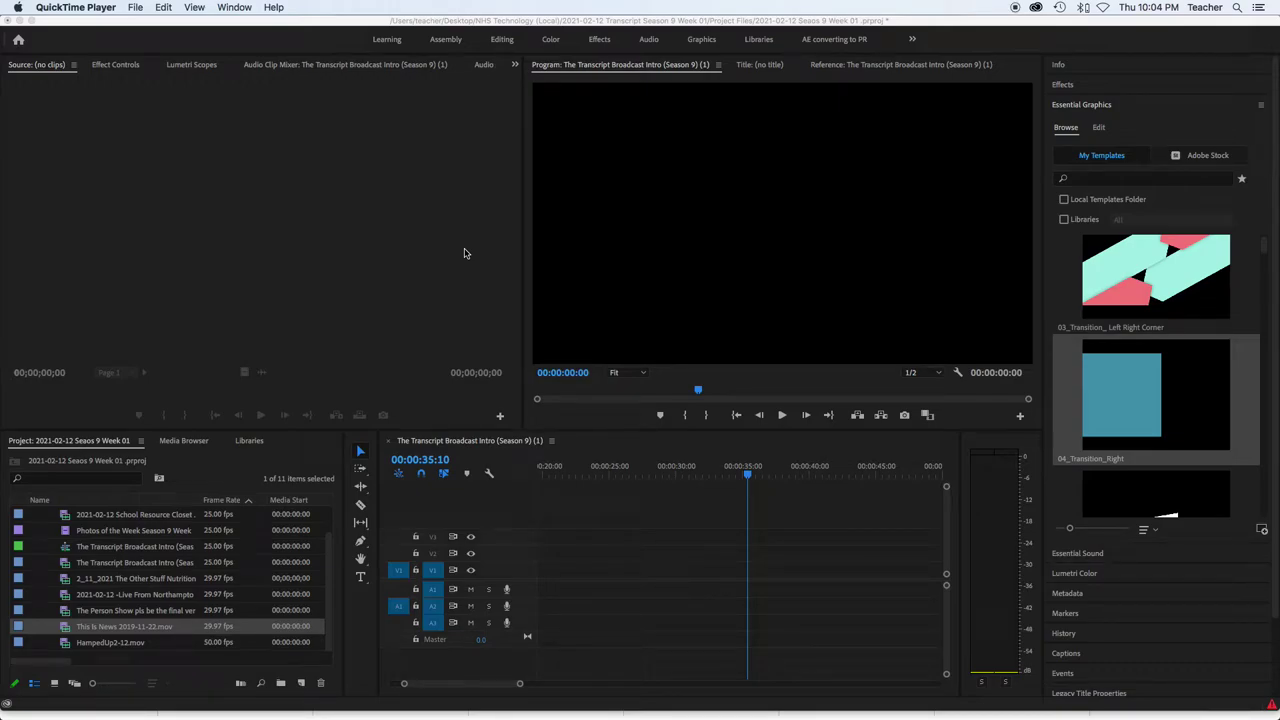
- Switch to Google Chrome and open the Transcript Transitions folder inside the Transcript Standards 2020 folder in Drive
mouse_move(557, 706)
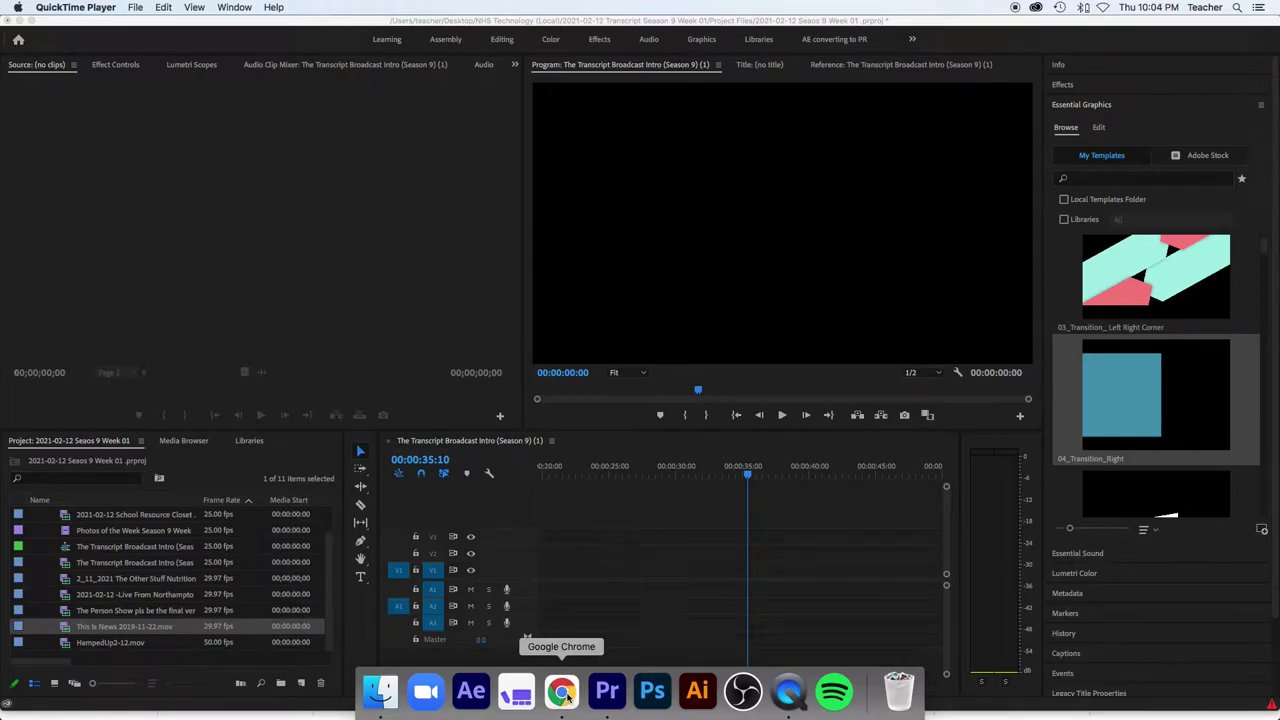
click(562, 692)
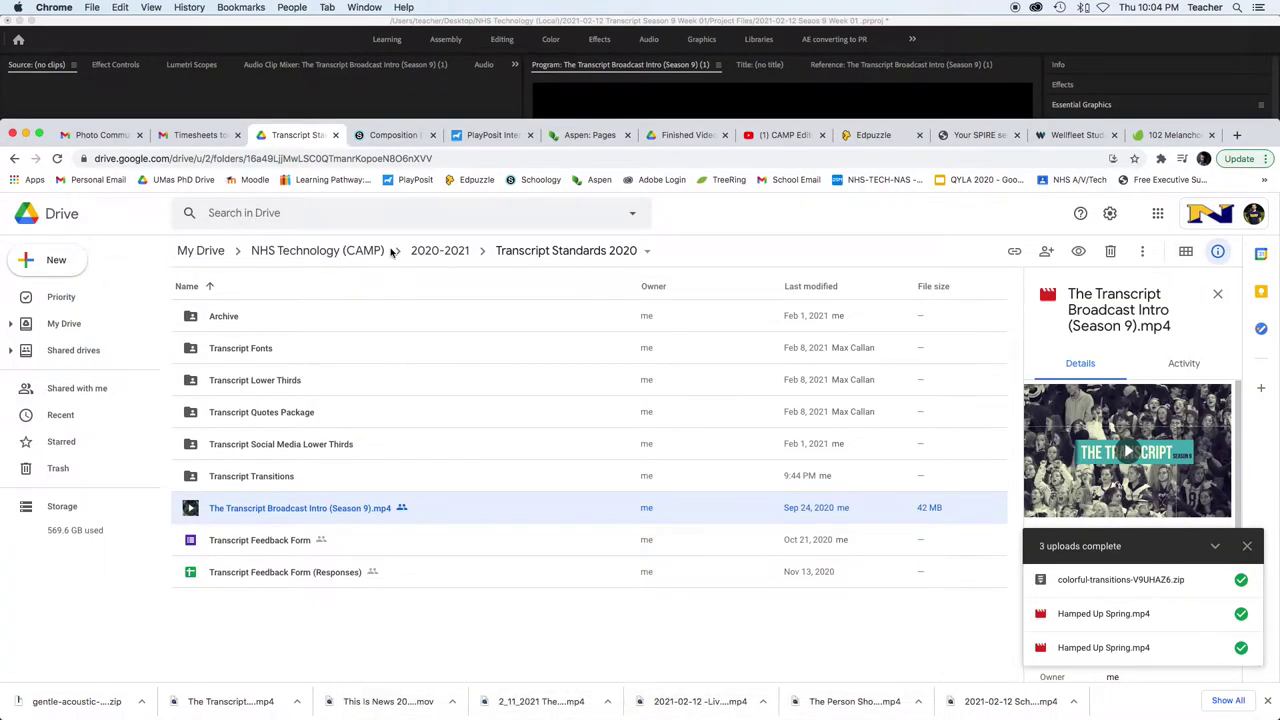
click(527, 258)
click(520, 255)
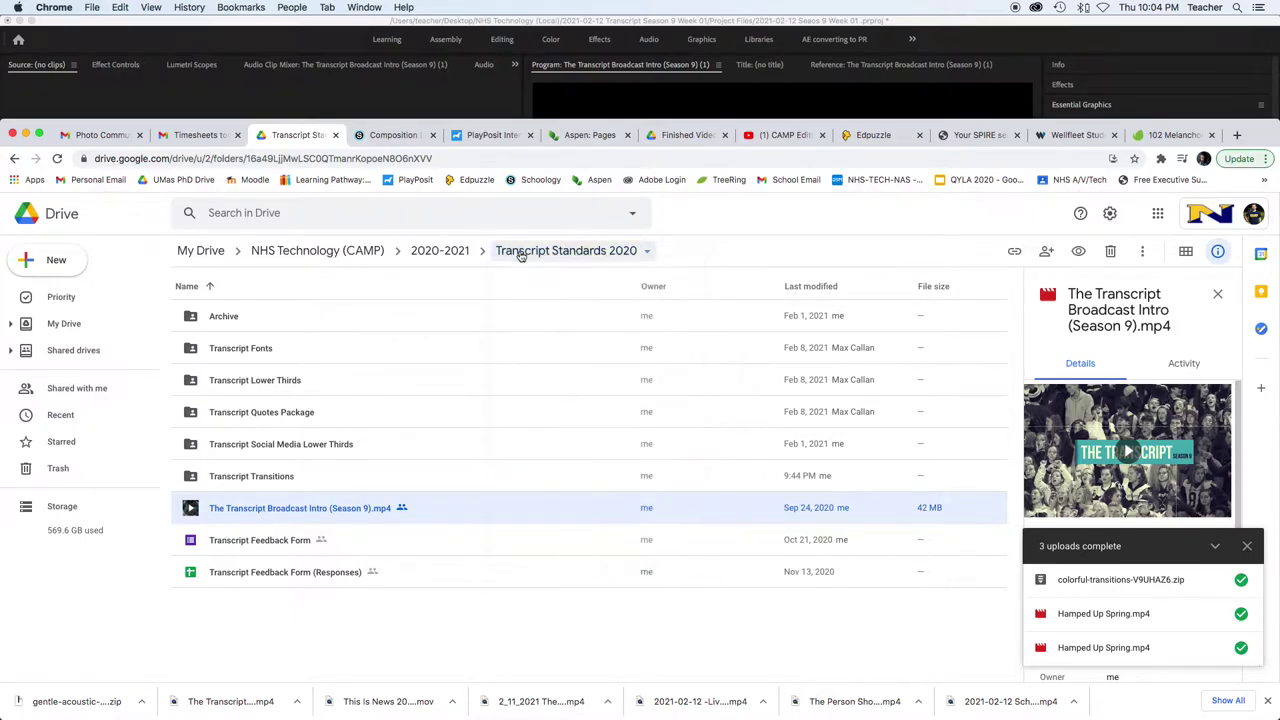
double_click(300, 478)
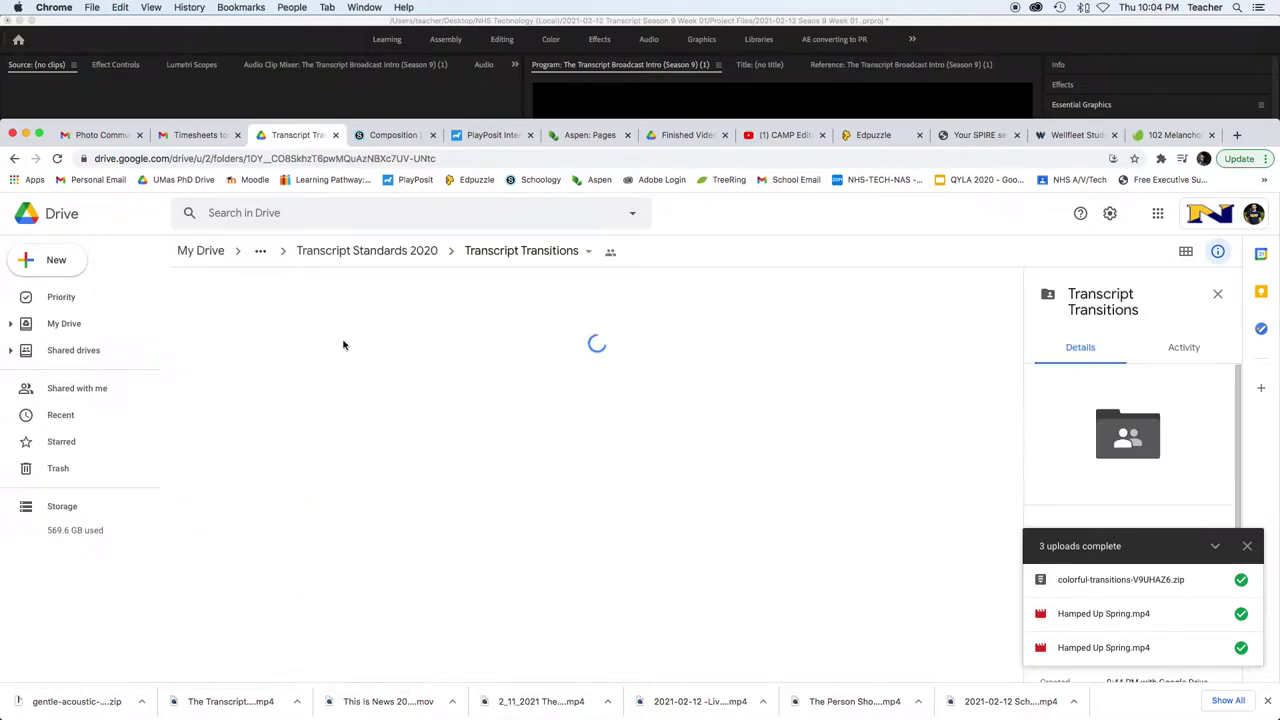
- Select The Transcript Broadcast Intro (Season 9).mp4 in the Transcript Standards 2020 folder, and switch back to Premiere Pro
click(392, 258)
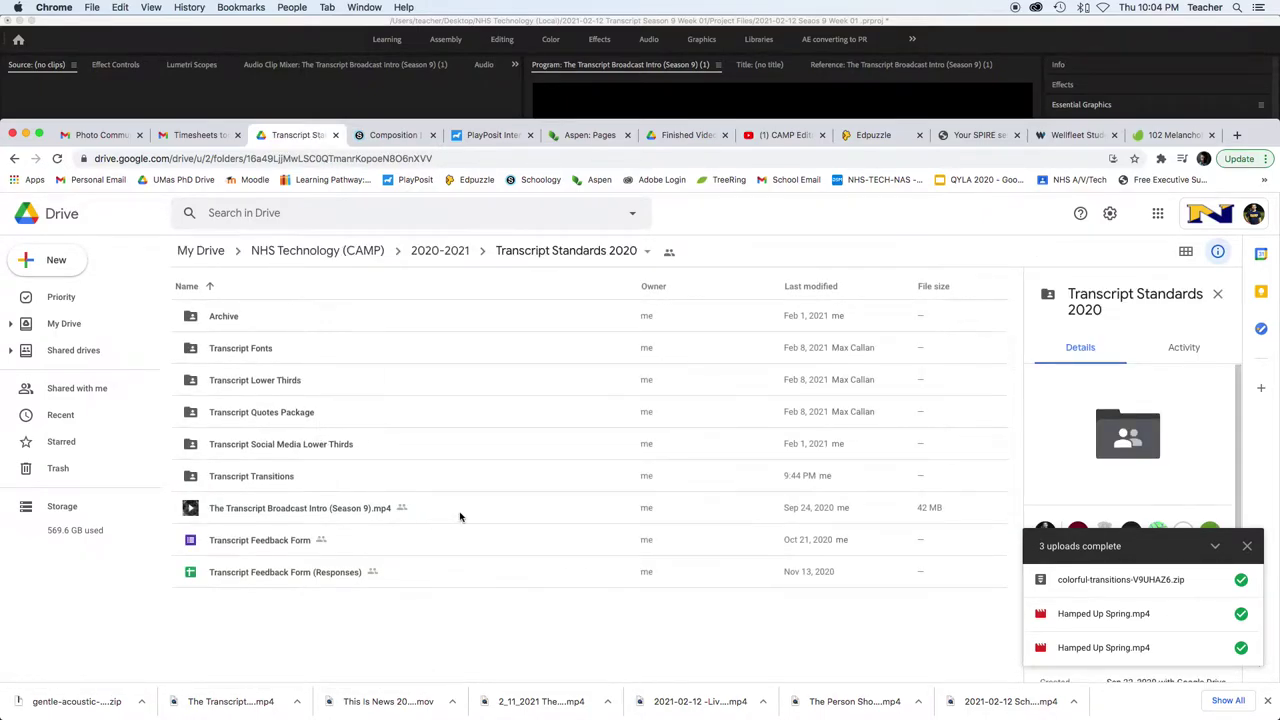
click(300, 511)
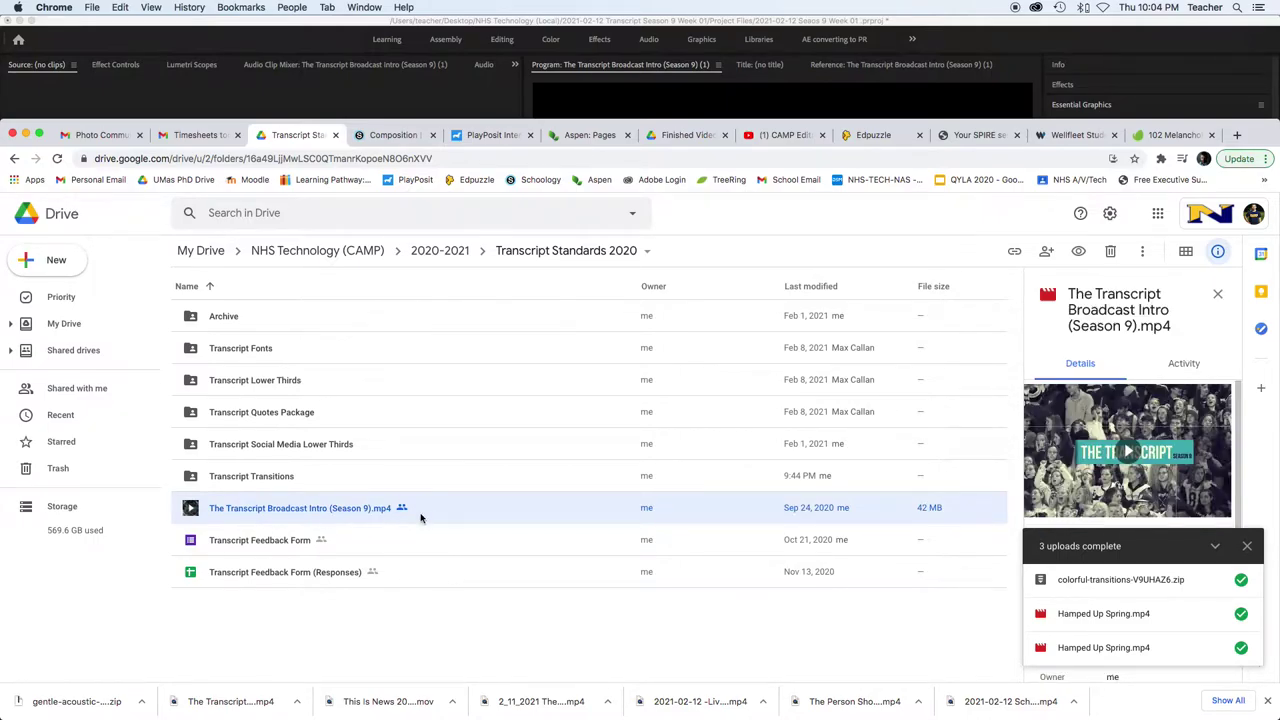
click(456, 112)
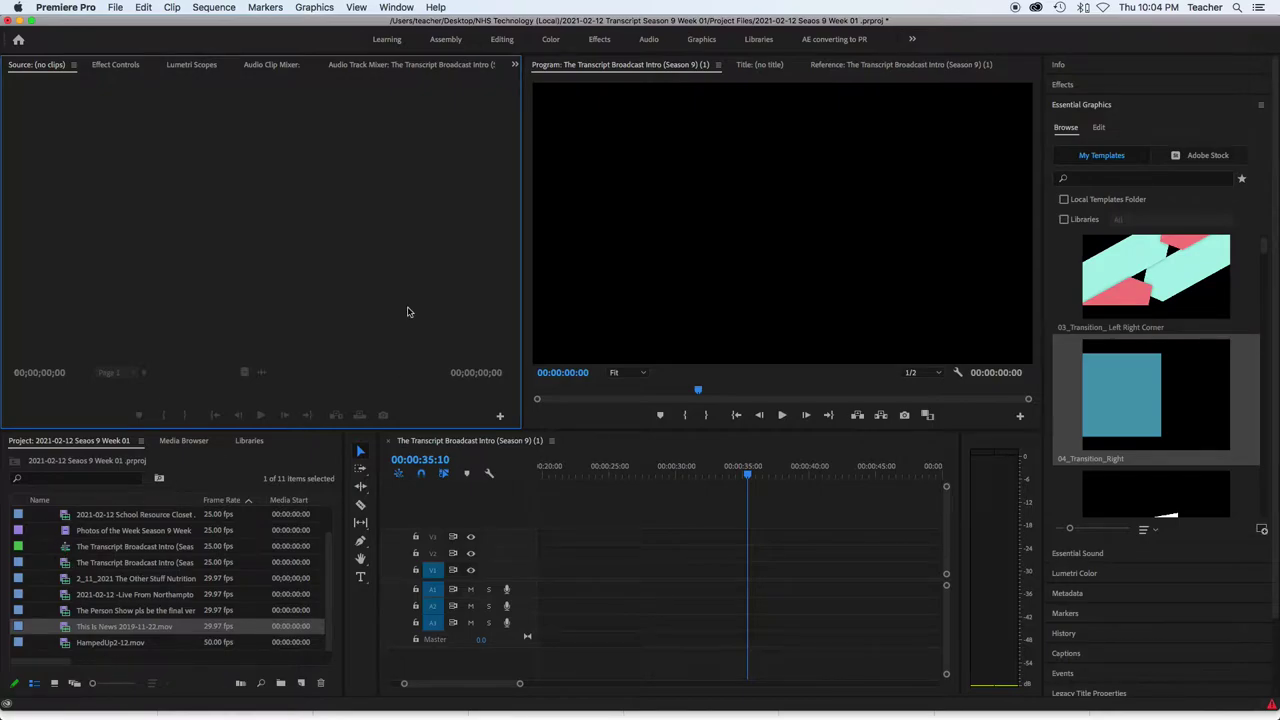
- Check the Video folder inside 2021-02-12 Transcript Season 9 Week 01 in Finder, and return to Premiere Pro
drag(939, 21, 947, 80)
click(722, 48)
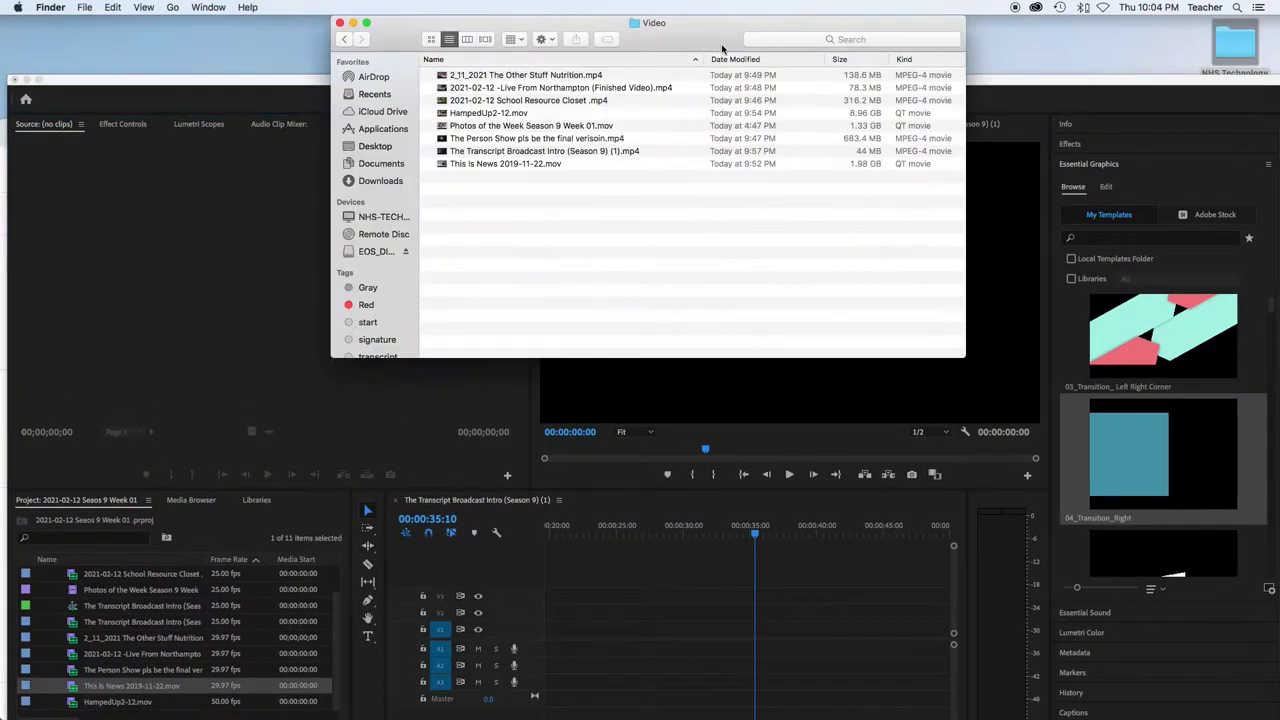
click(344, 40)
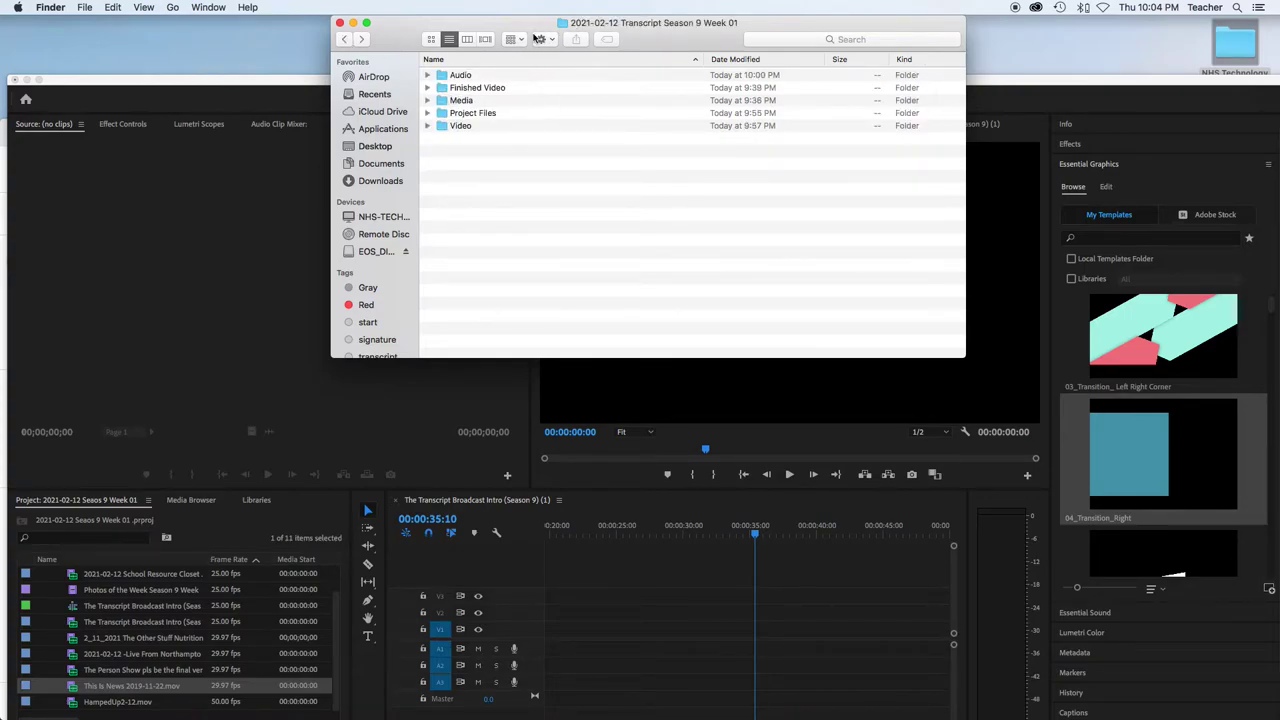
double_click(466, 126)
drag(405, 40, 464, 31)
drag(334, 81, 328, 22)
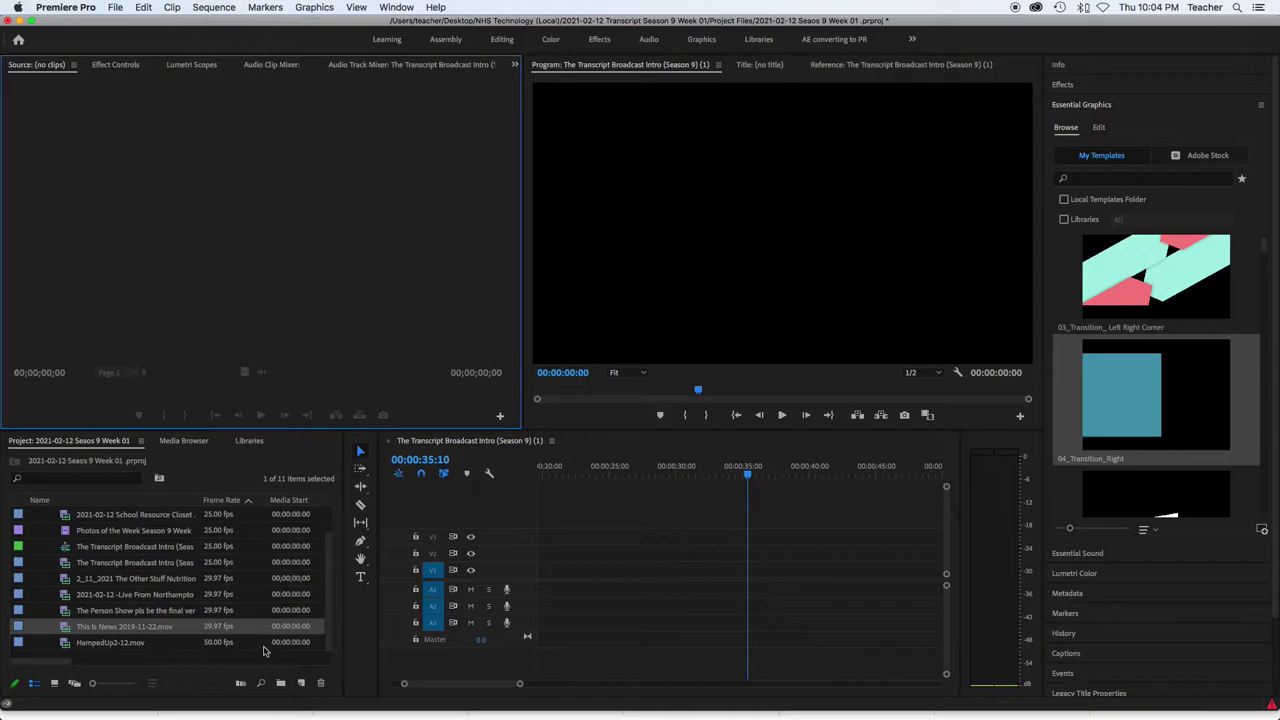
- Place the Transcript Broadcast Intro (Season 9) video clip on tracks V1 and A1 and delete the gap in front of it
scroll(110, 570, up, 2)
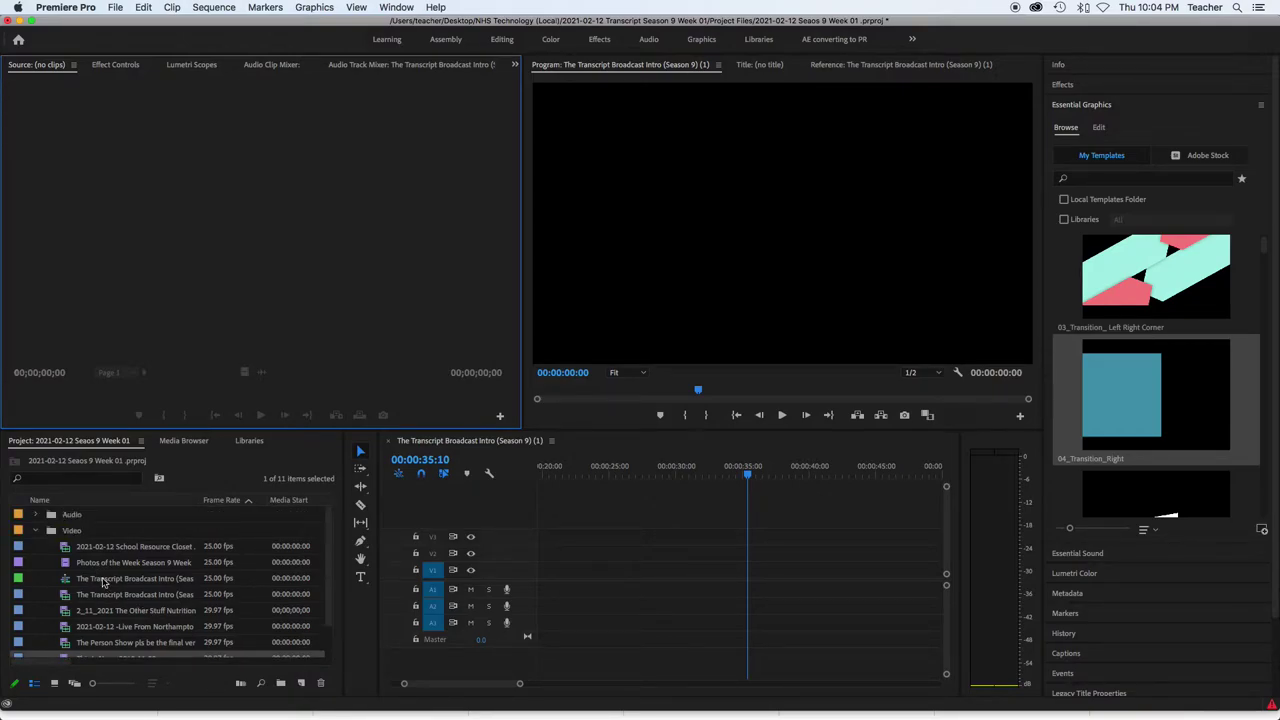
click(103, 582)
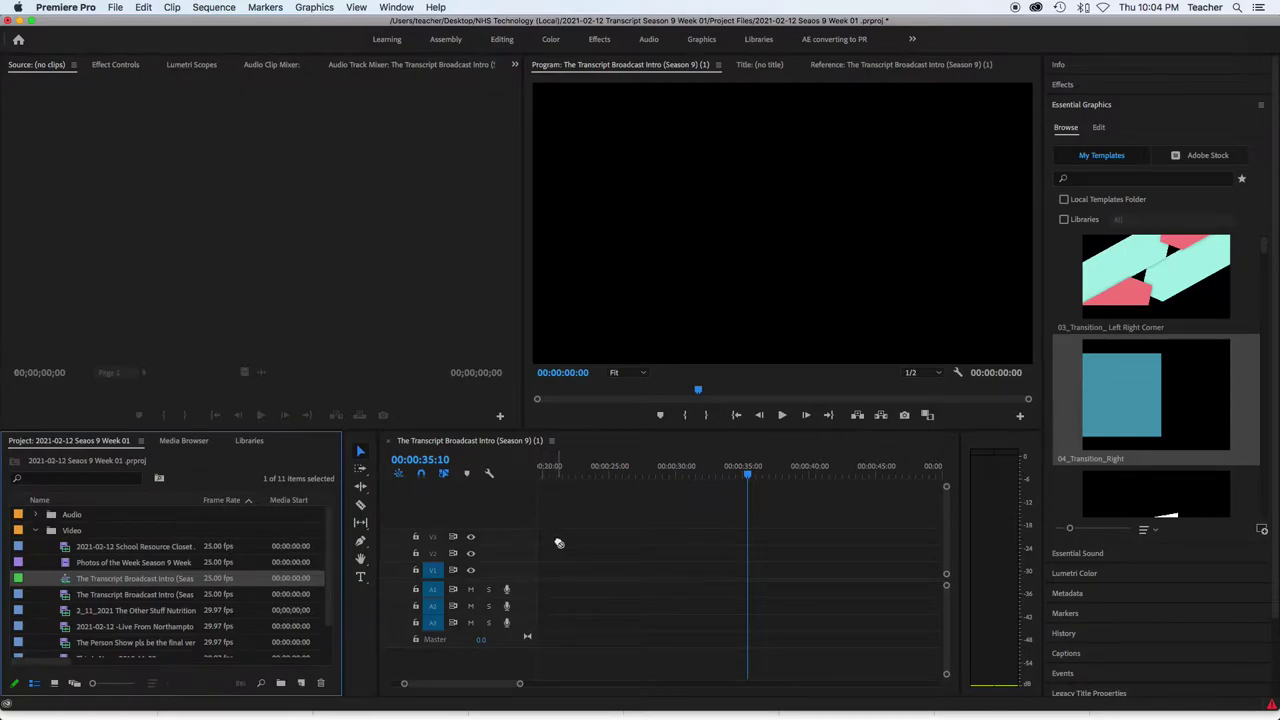
drag(66, 597, 535, 590)
click(605, 476)
key(minus)
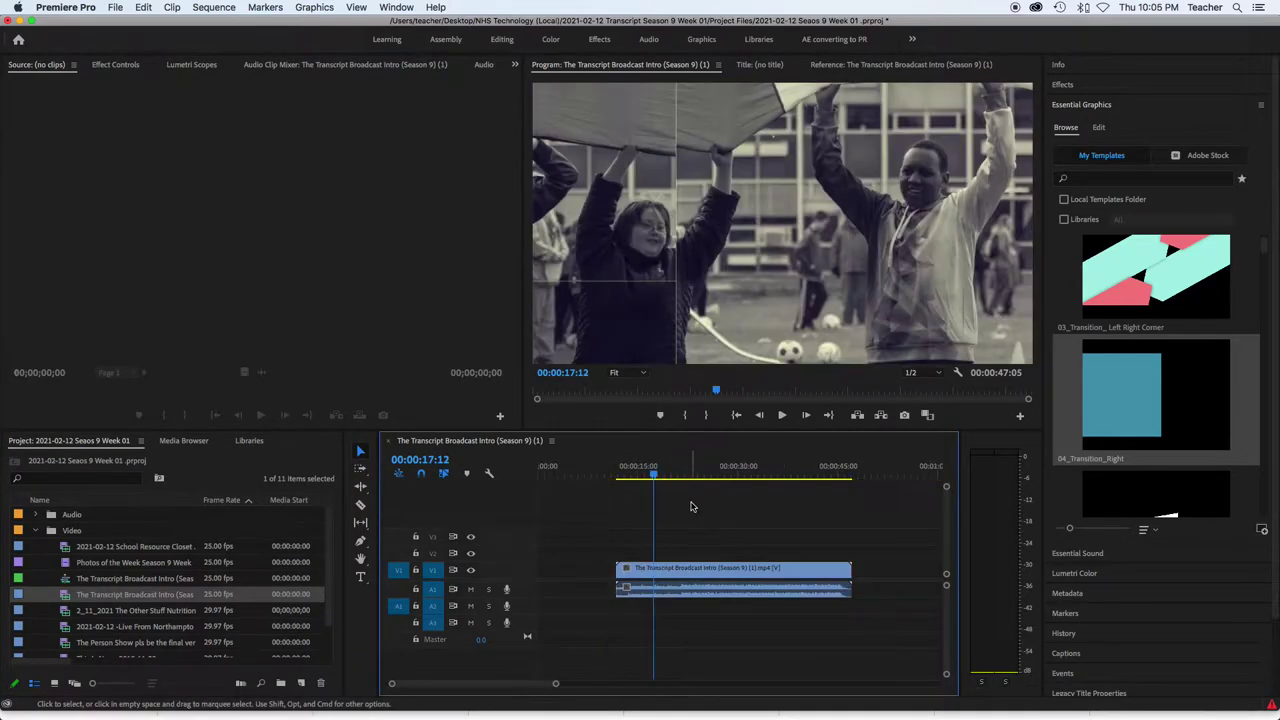
click(589, 569)
key(Delete)
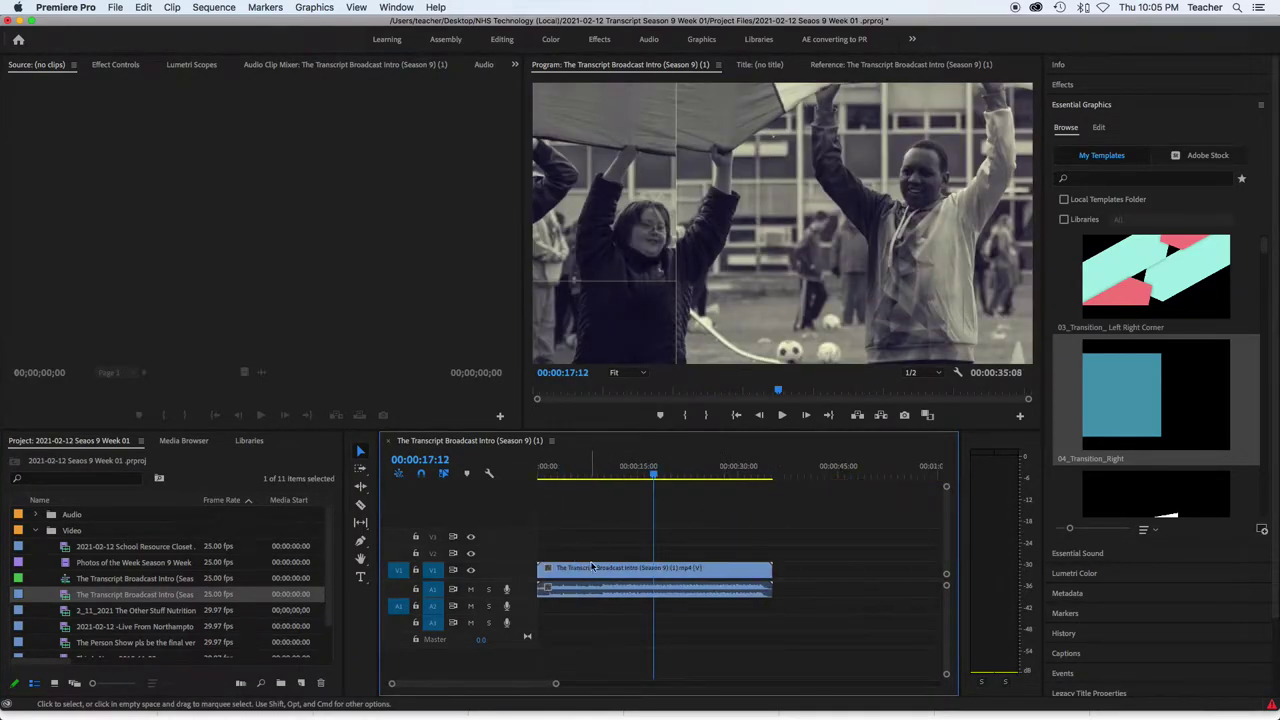
- Trim the intro clip's end to 00:00:31:00 and place This Is News 2019-11-22.mov directly after it on V1 and A1
drag(762, 473, 744, 478)
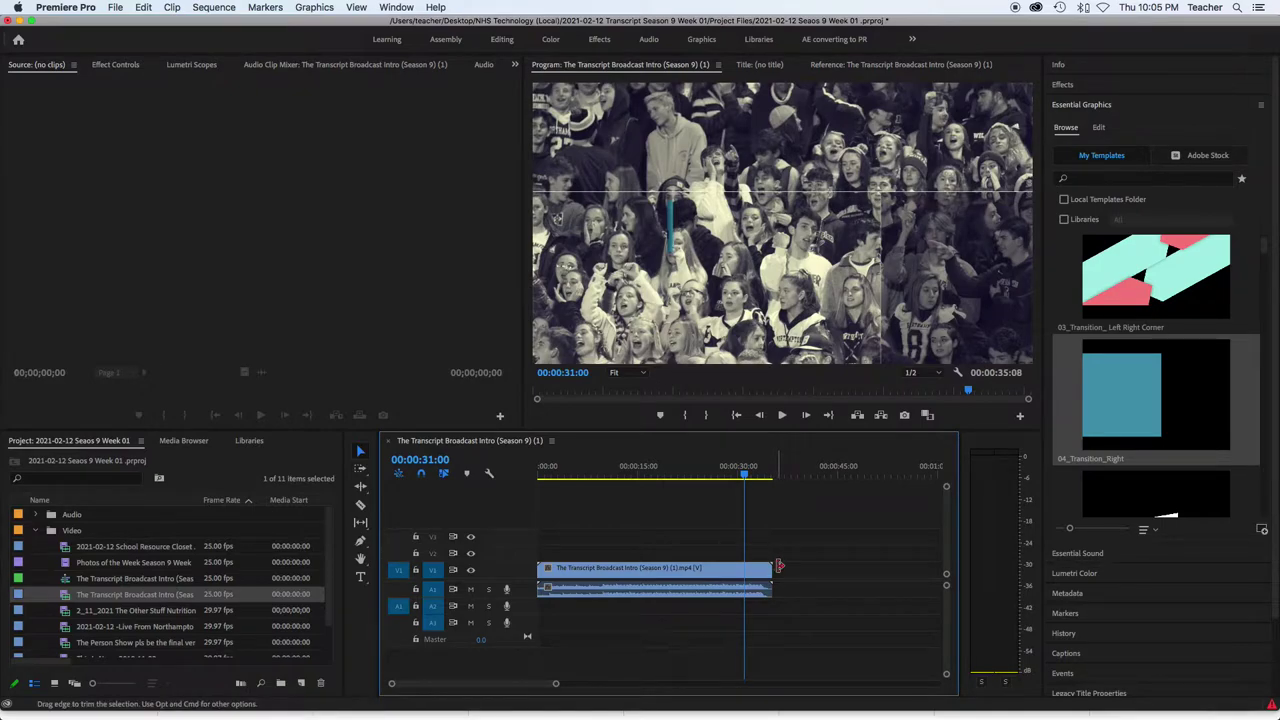
click(770, 568)
drag(768, 568, 745, 570)
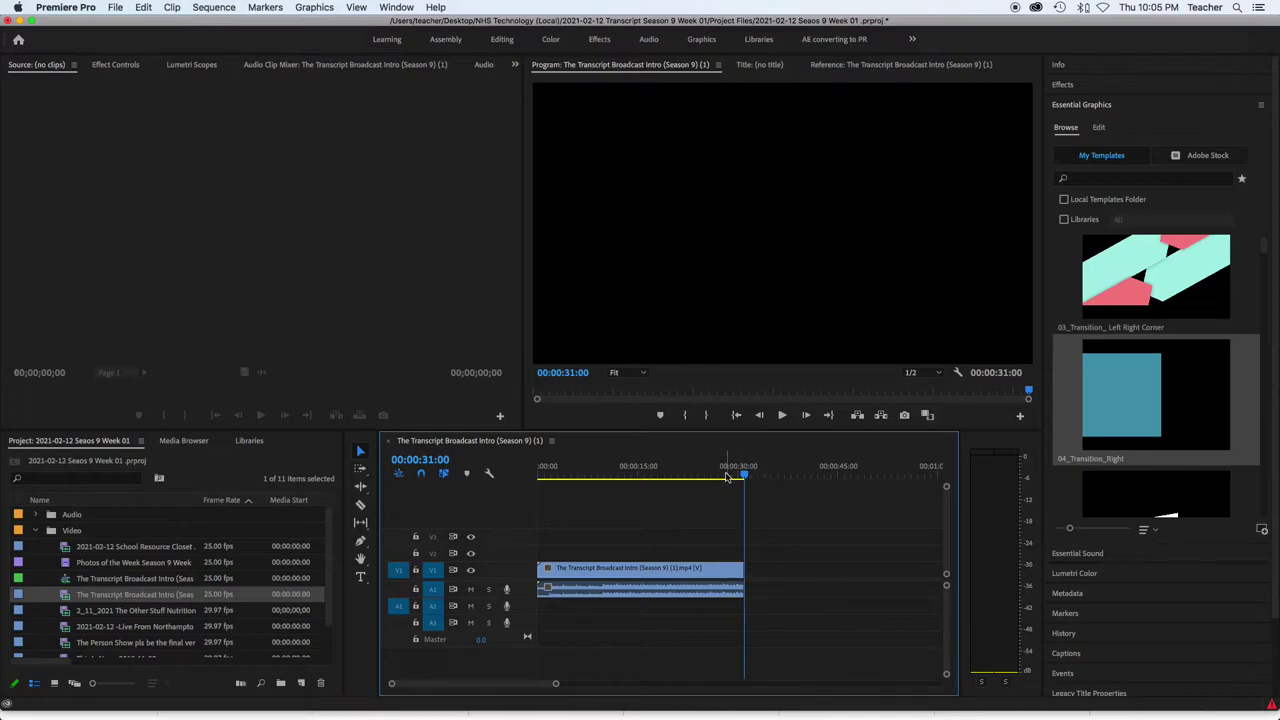
key(space)
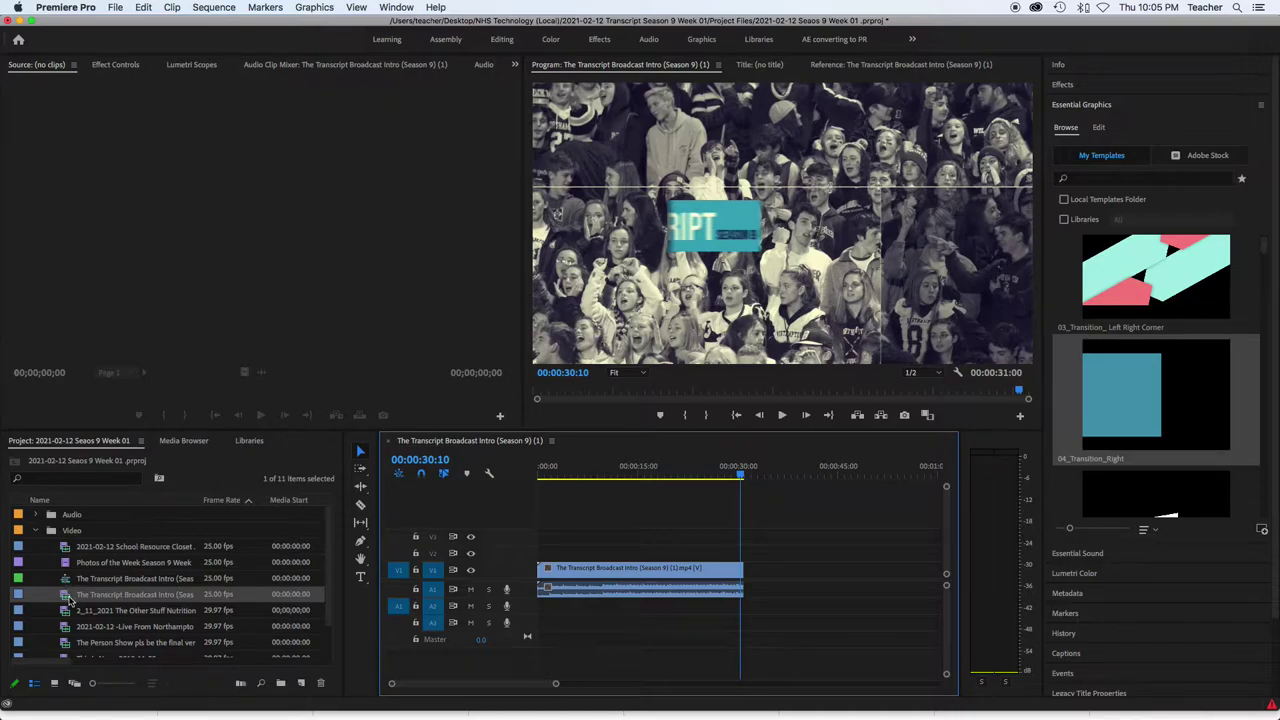
scroll(68, 598, down, 2)
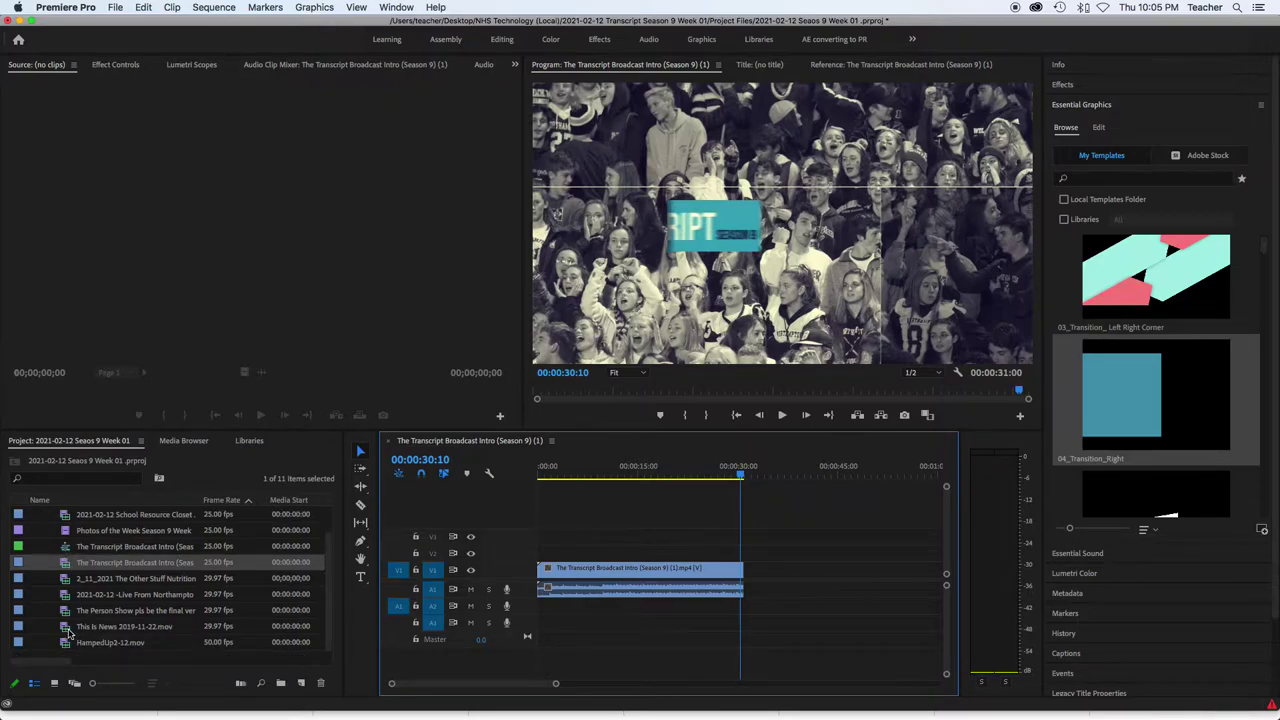
drag(68, 632, 752, 598)
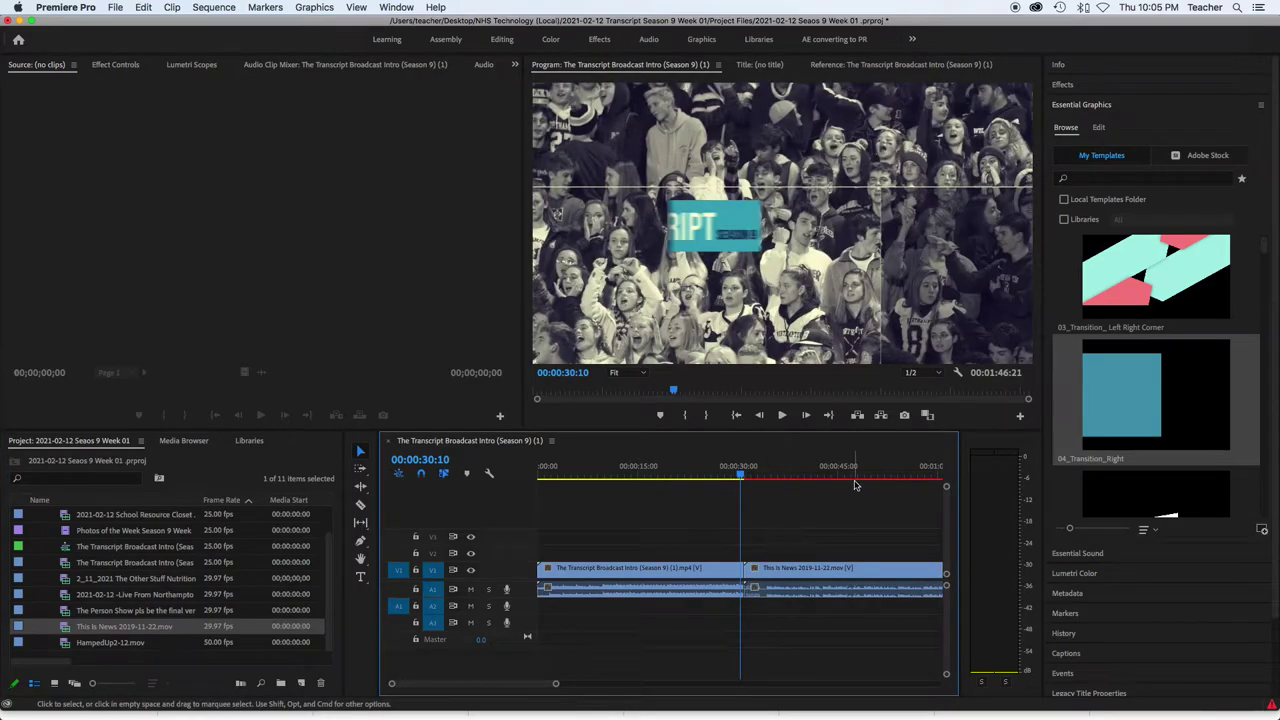
- Find the crossfade effects and apply the Constant Power audio transition at the cut between the intro and This Is News clips
click(1064, 85)
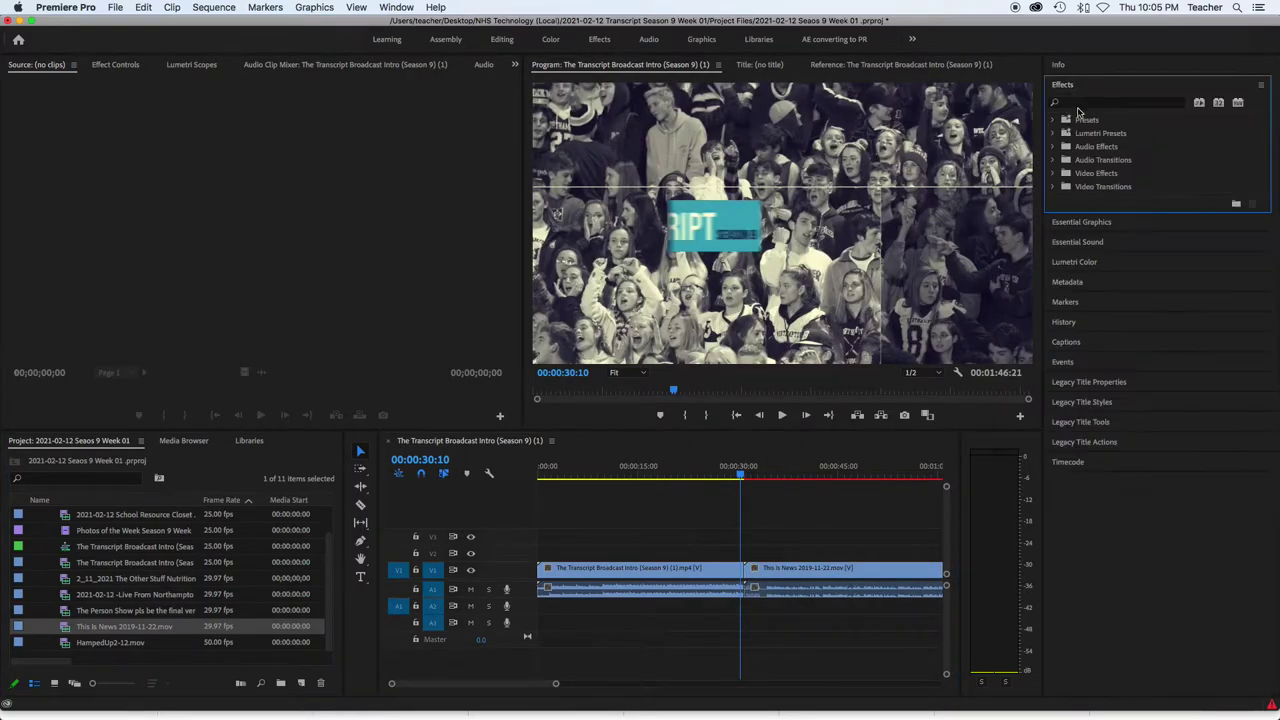
click(1081, 102)
text(audio)
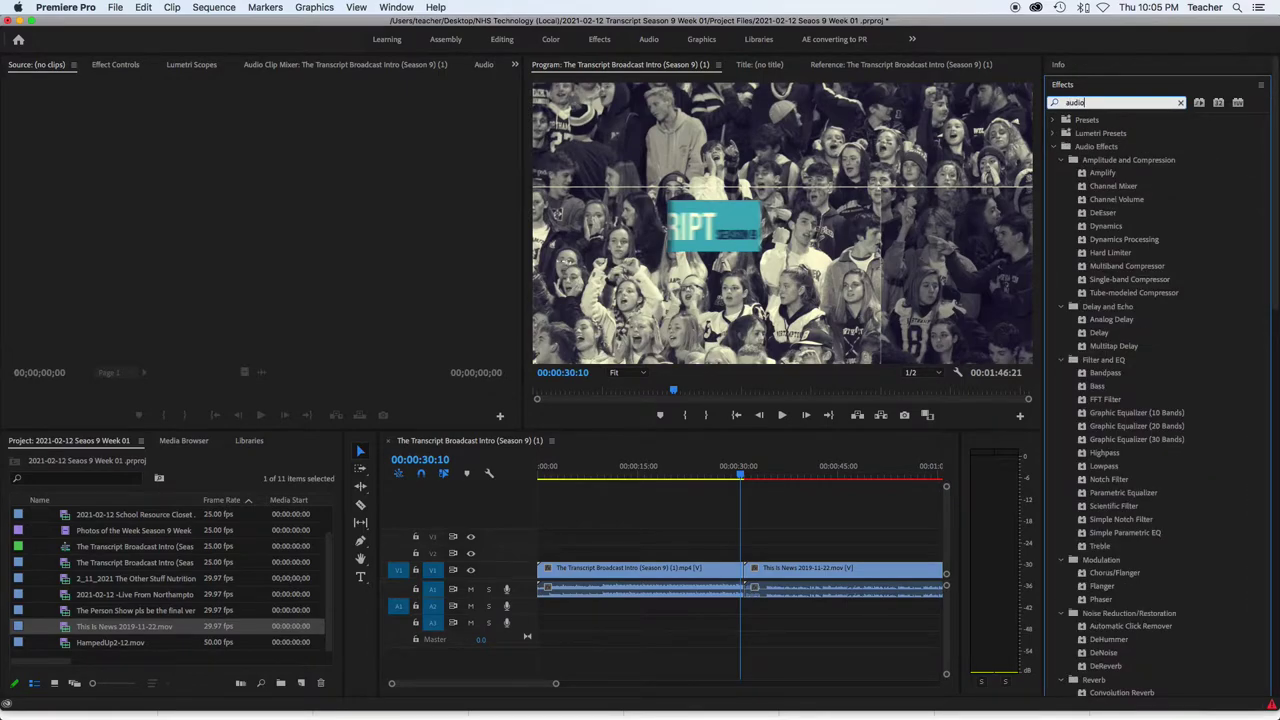
key(BackSpace)
key(BackSpace)
key(BackSpace)
text(cross)
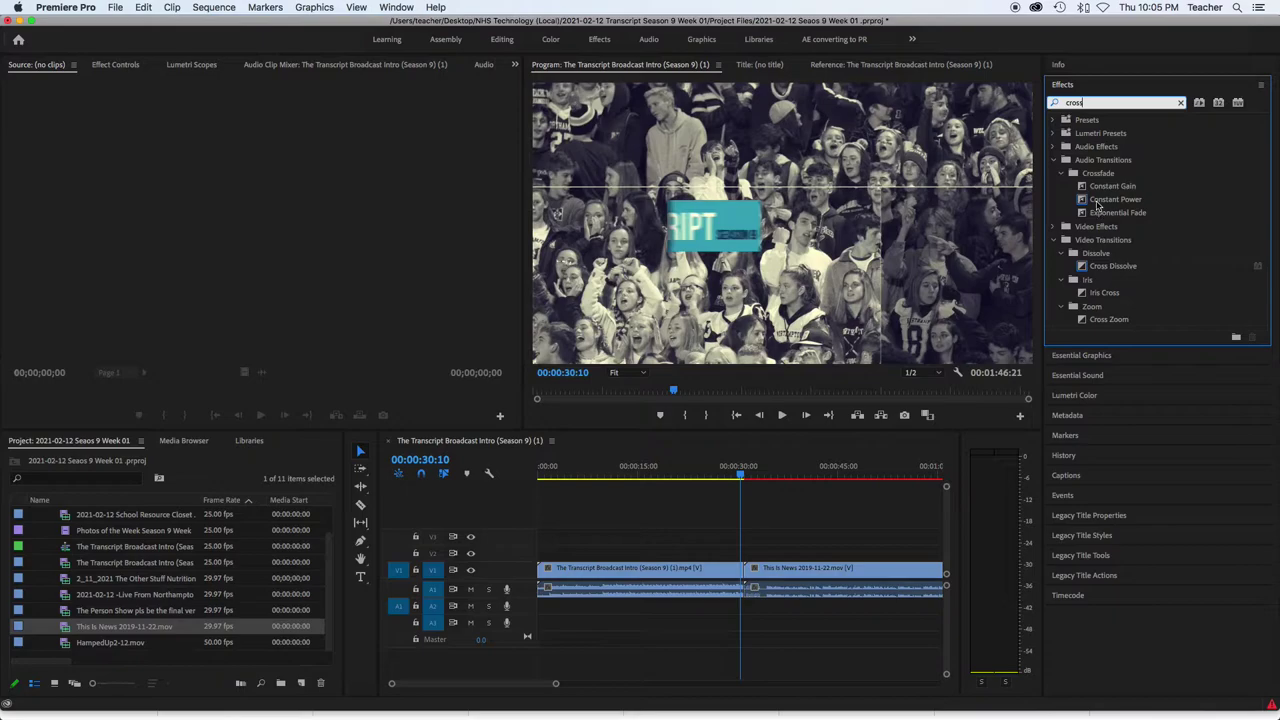
drag(1097, 204, 745, 592)
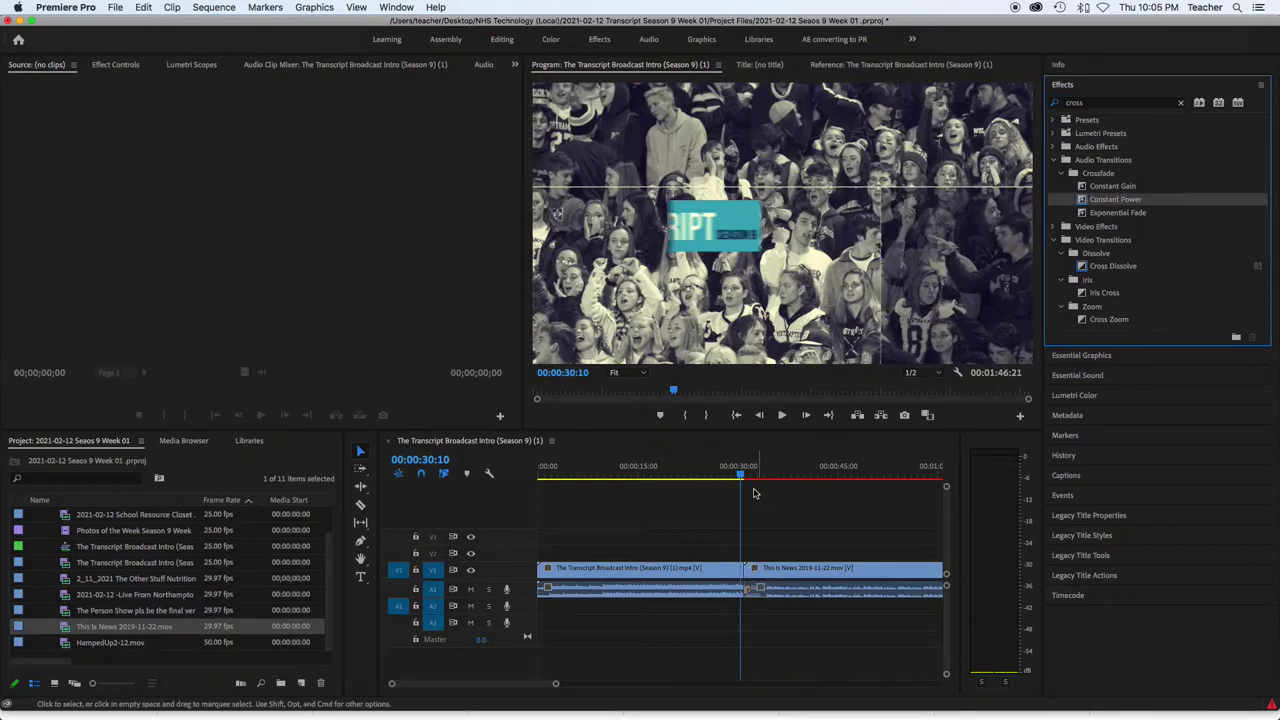
- Place the 02_Transition_left graphics template on V2 starting at 00:00:30:05, spanning the cut between the intro and This Is News
drag(741, 474, 739, 475)
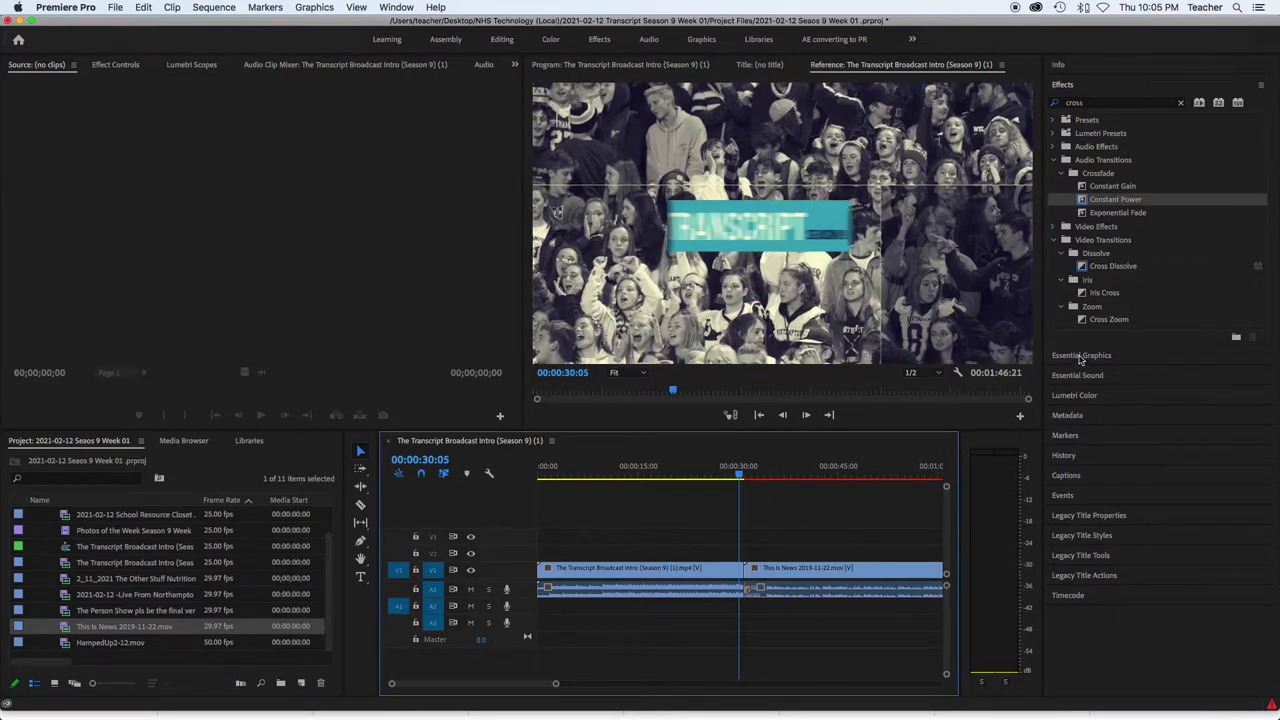
click(1080, 356)
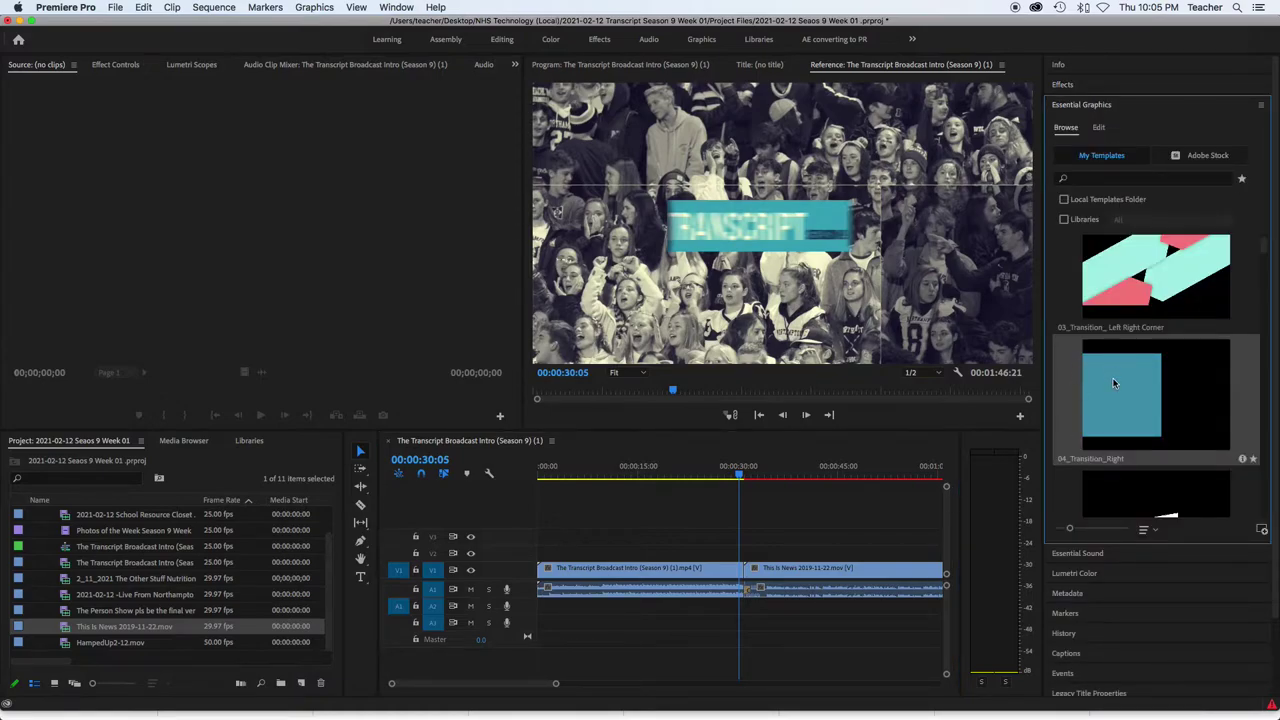
scroll(1123, 379, up, 5)
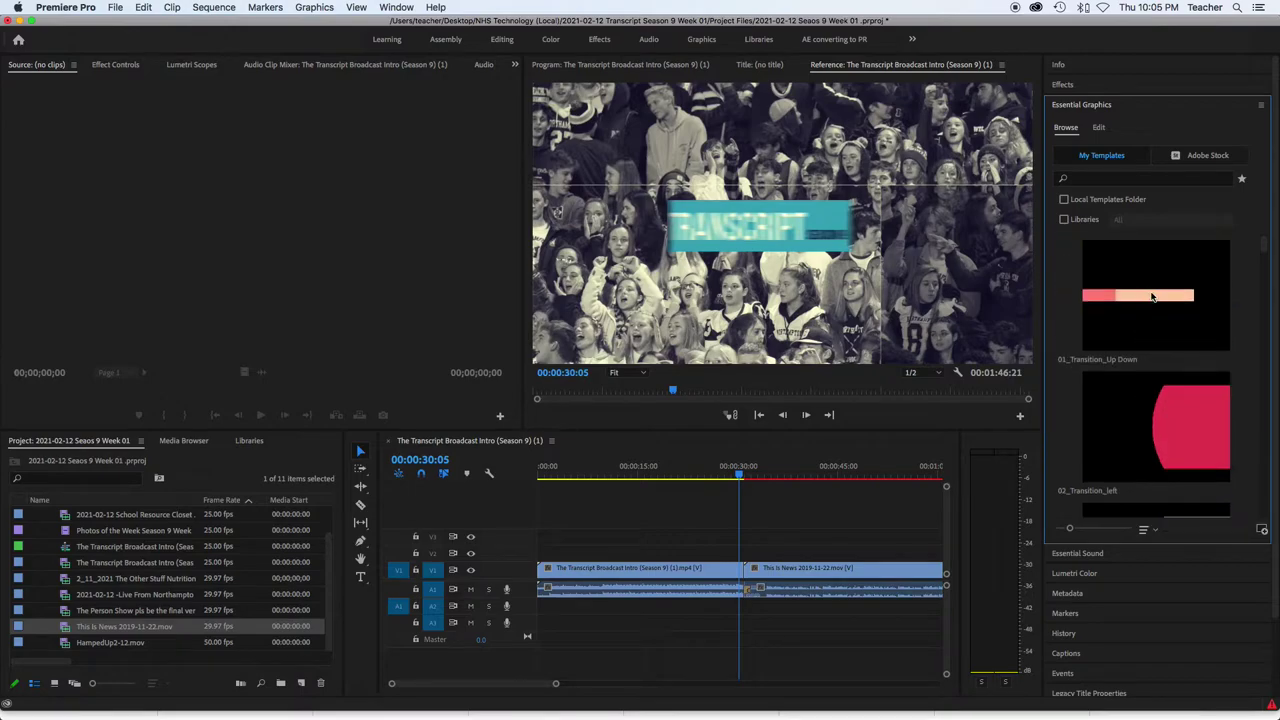
scroll(1152, 296, down, 3)
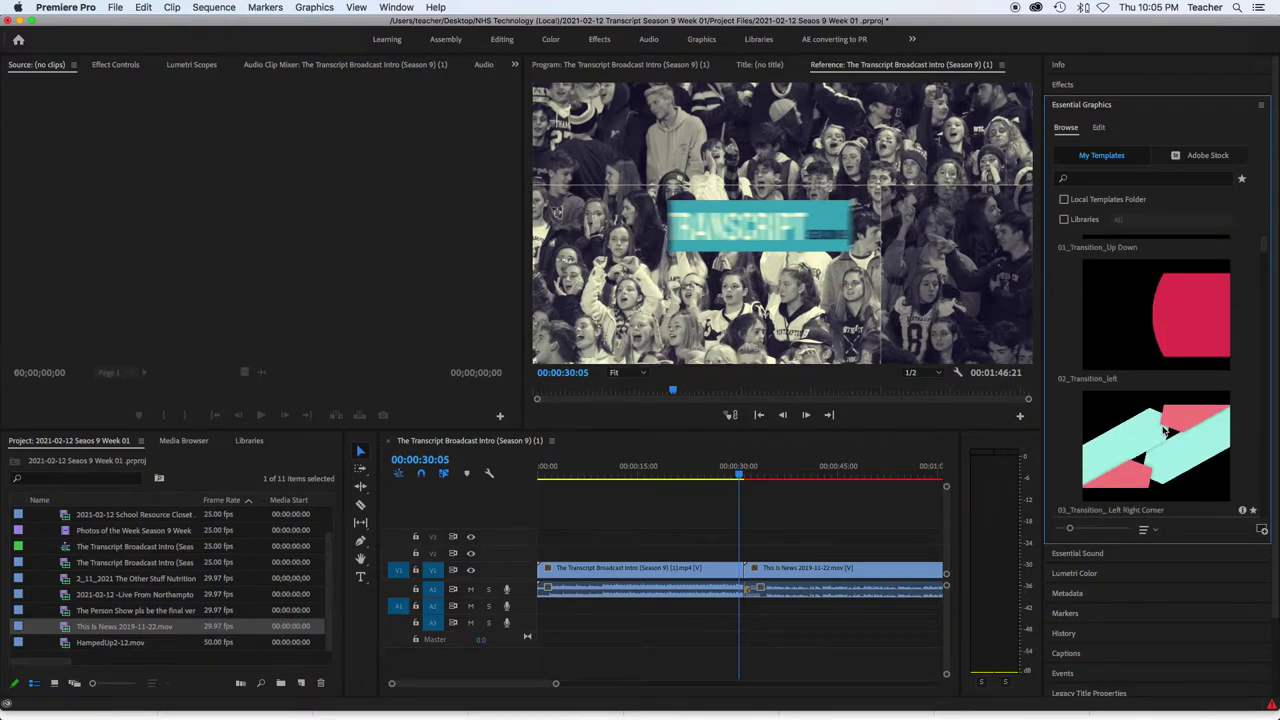
scroll(1164, 431, down, 3)
scroll(1163, 431, up, 5)
drag(1163, 431, 741, 566)
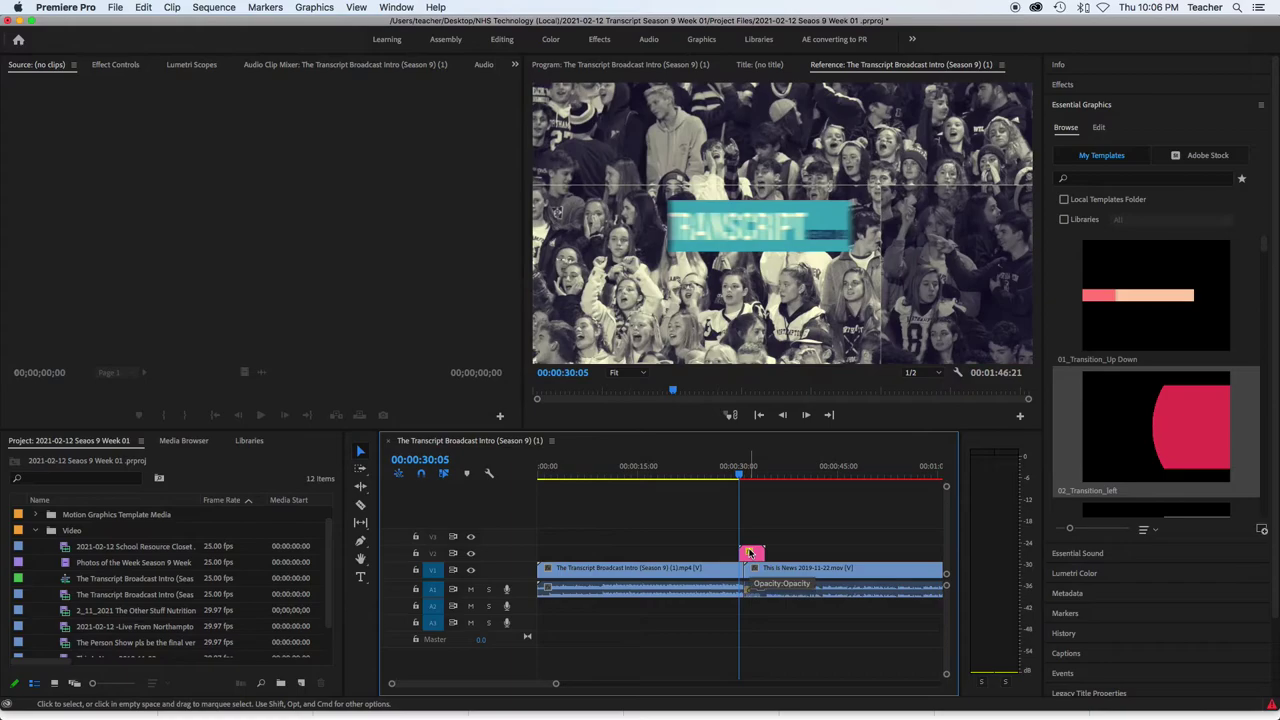
- Play the 02_Transition_left graphic over the cut from 00:00:30:02 to review its timing
click(746, 473)
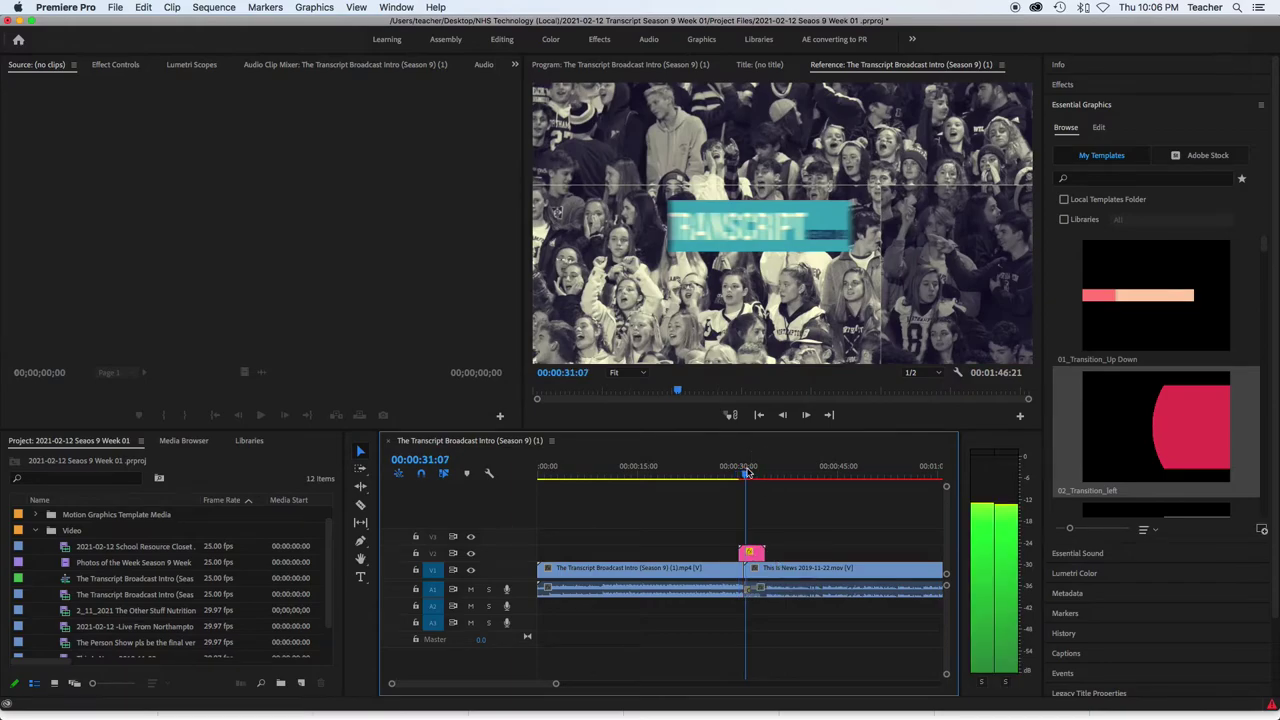
key(=)
key(=)
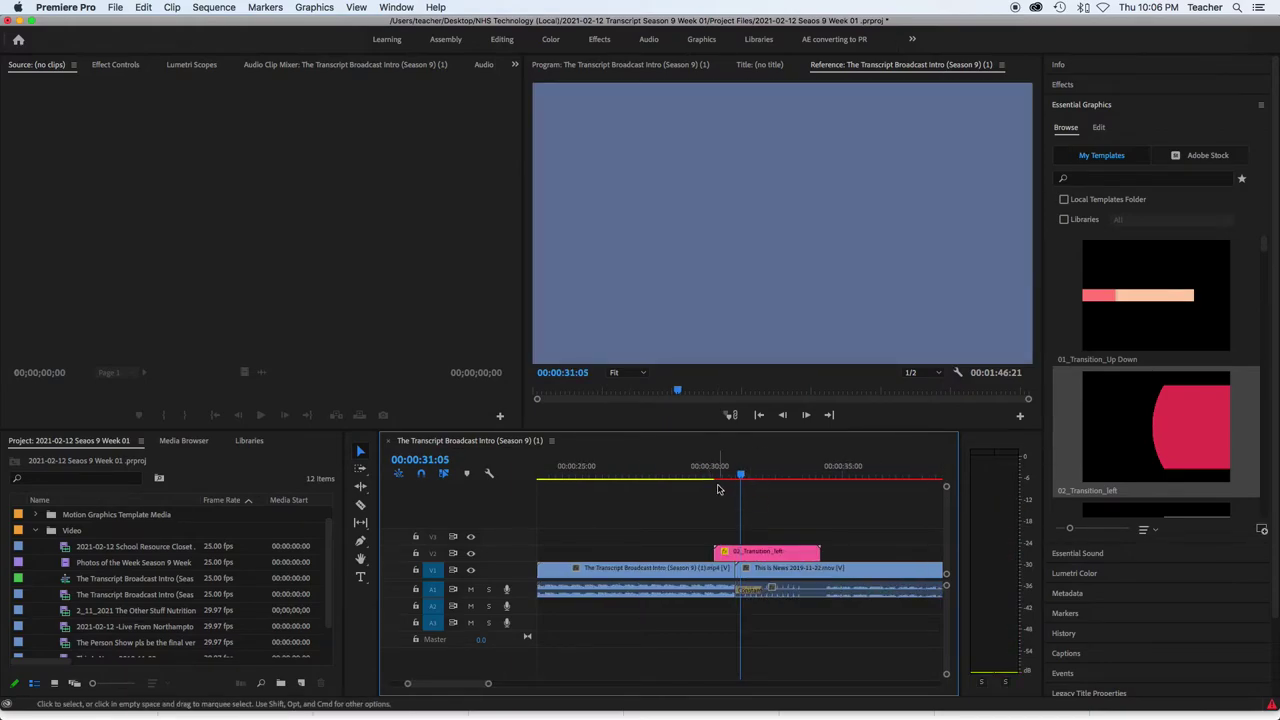
click(707, 475)
mouse_move(708, 477)
mouse_down()
mouse_move(741, 480)
mouse_move(712, 480)
mouse_up()
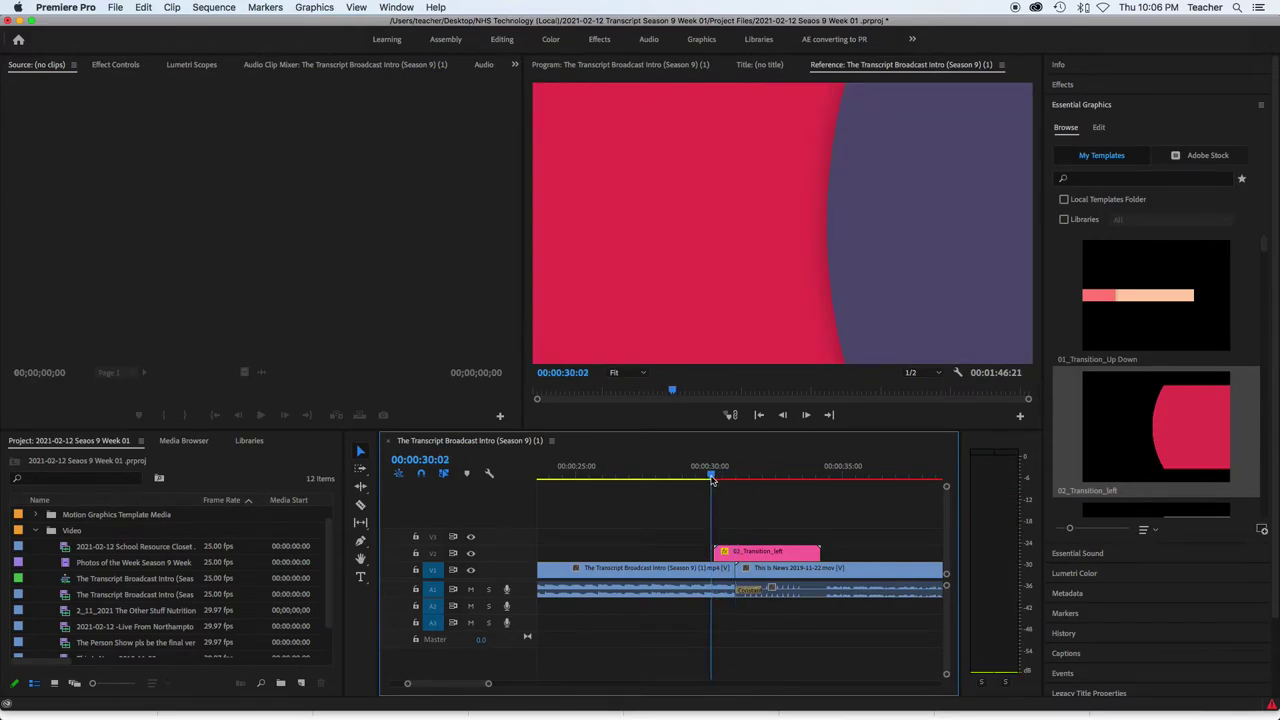
key(space)
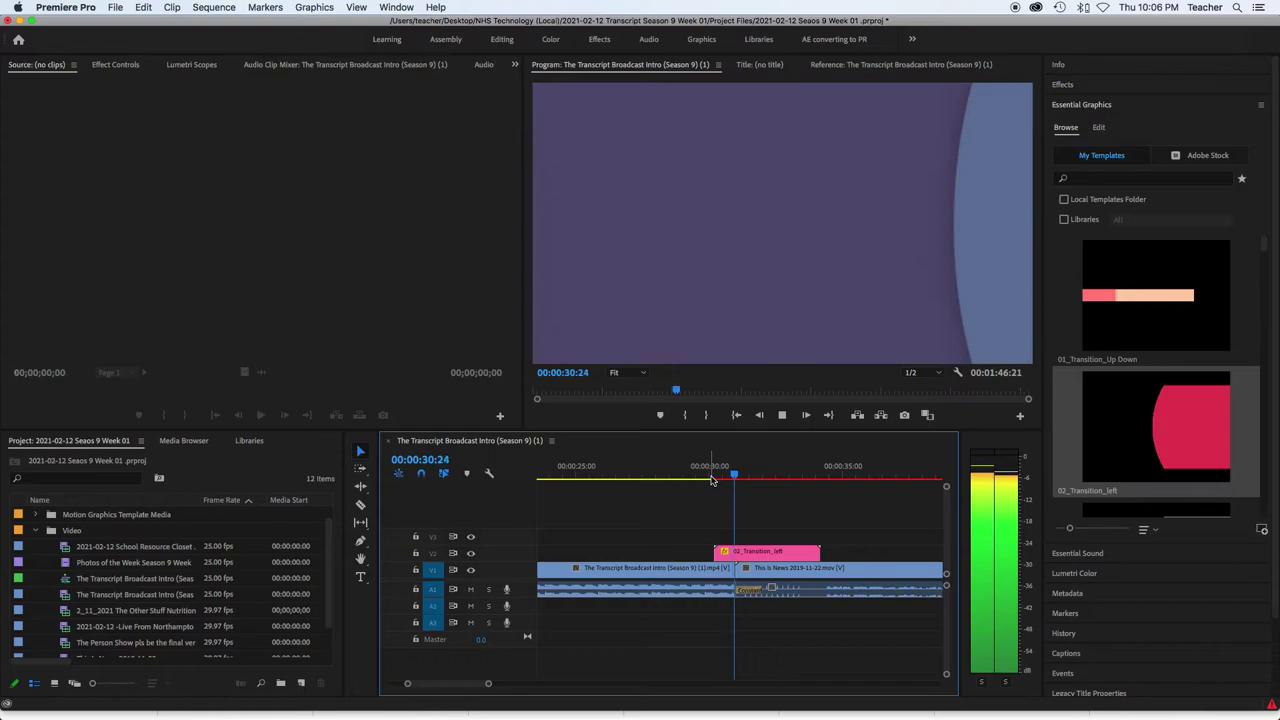
key(space)
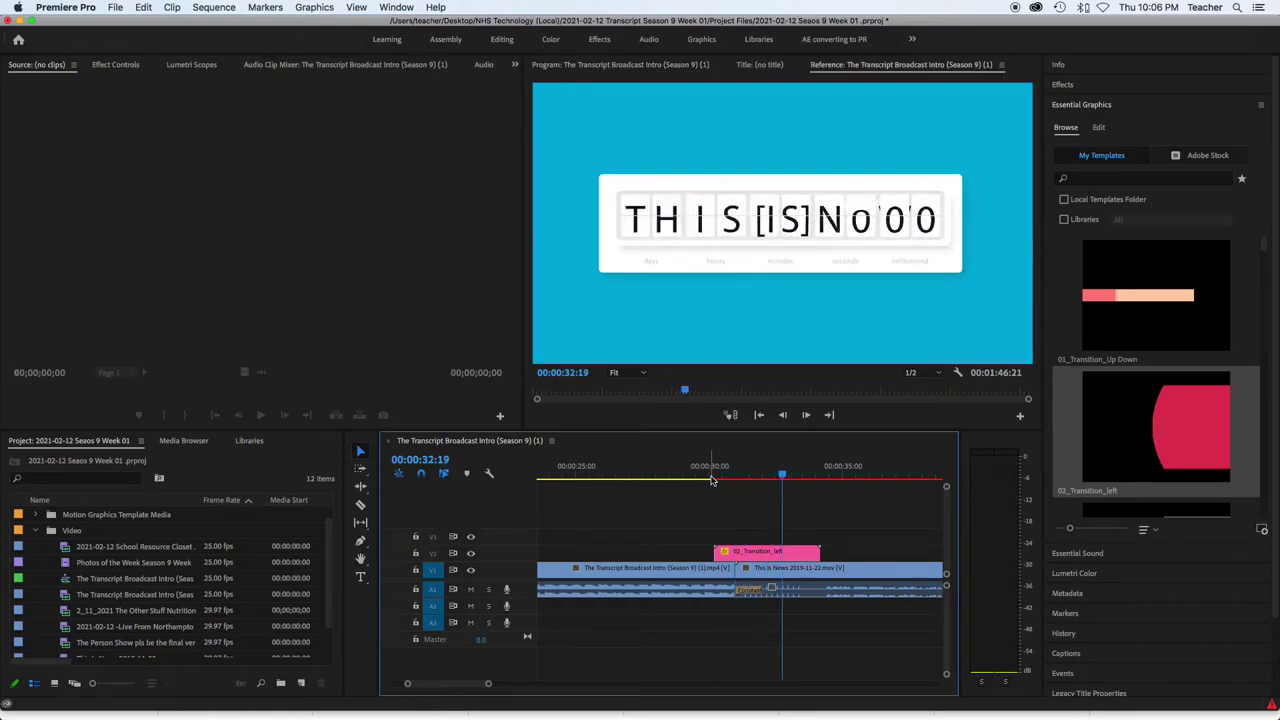
- Change Color_1 of the 02_Transition_left graphic on V2 to near-white
click(790, 554)
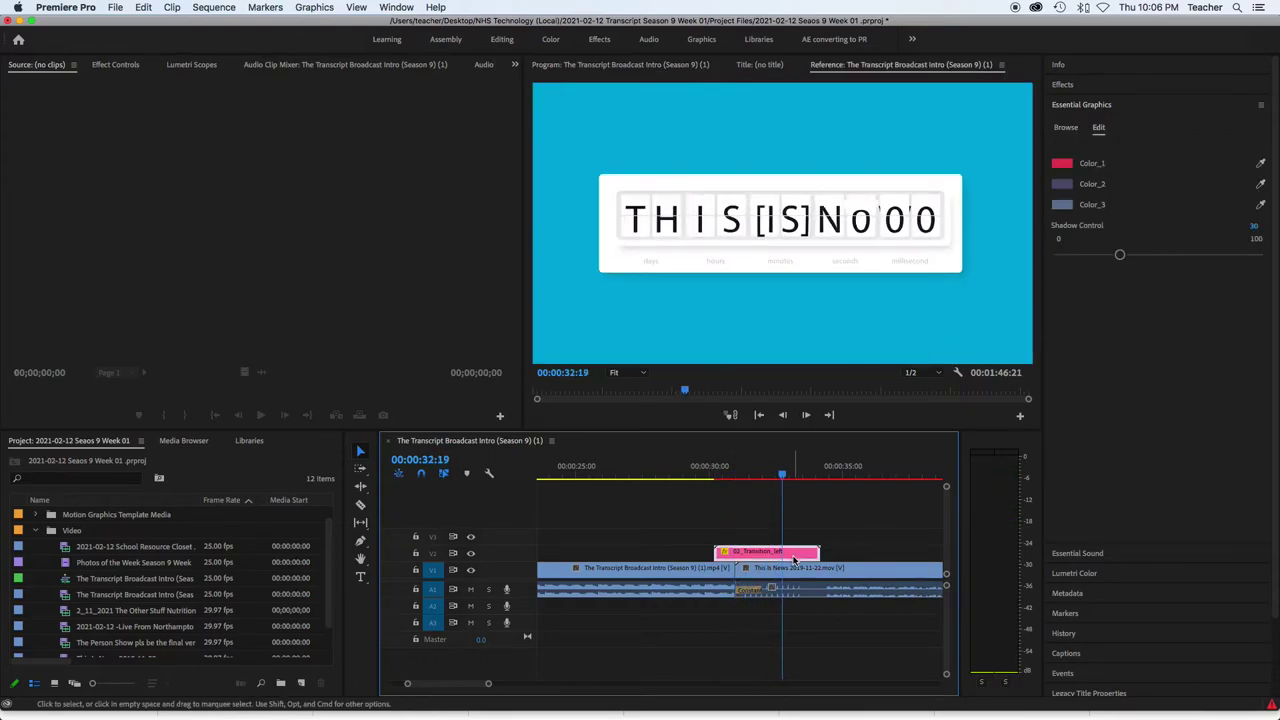
click(1062, 164)
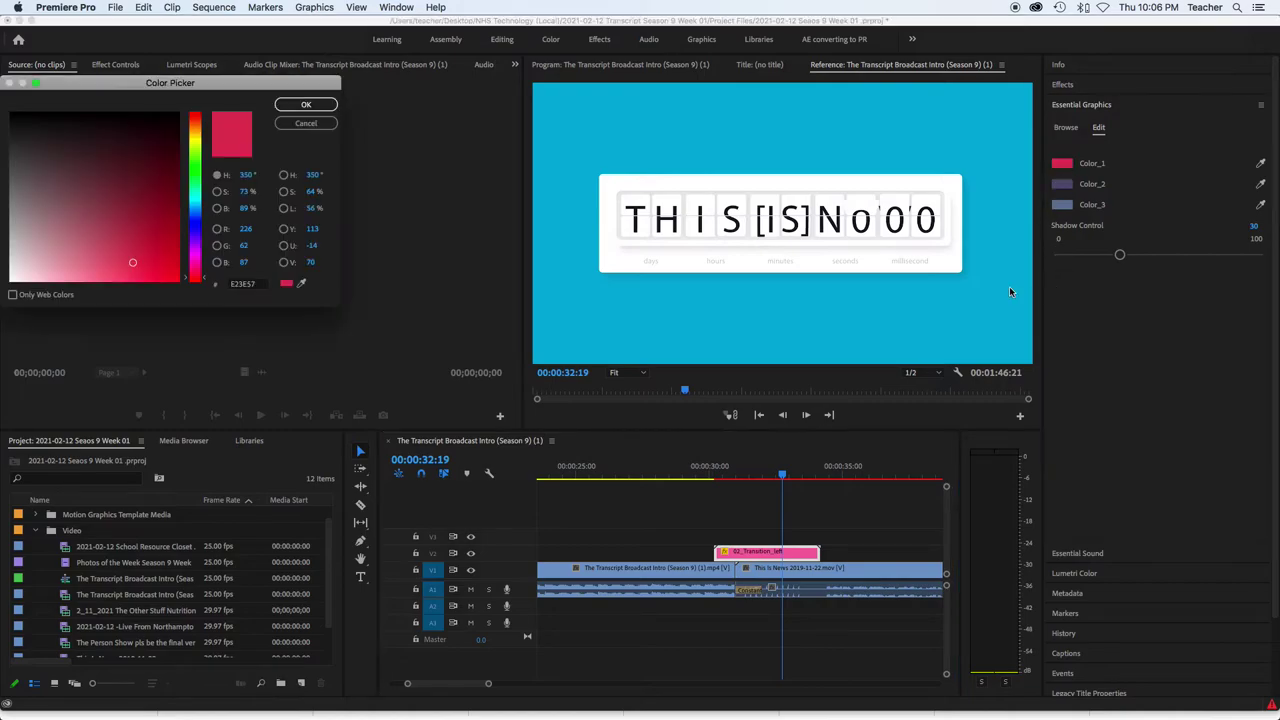
drag(134, 160, 5, 244)
click(306, 104)
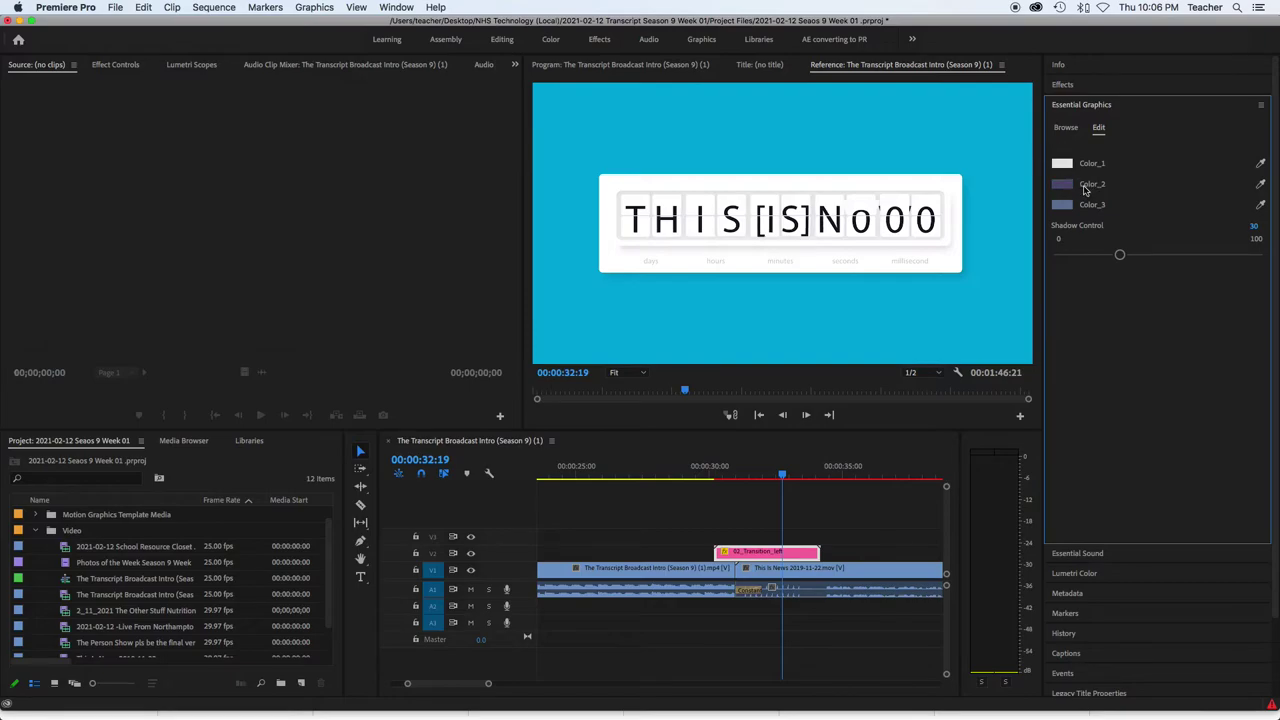
- Set the transition graphic's Color_2 to blue 163EA1 and its Color_3 to a dark navy blue
click(1062, 184)
mouse_move(62, 192)
mouse_down()
mouse_move(136, 226)
mouse_move(199, 225)
mouse_move(156, 219)
mouse_up()
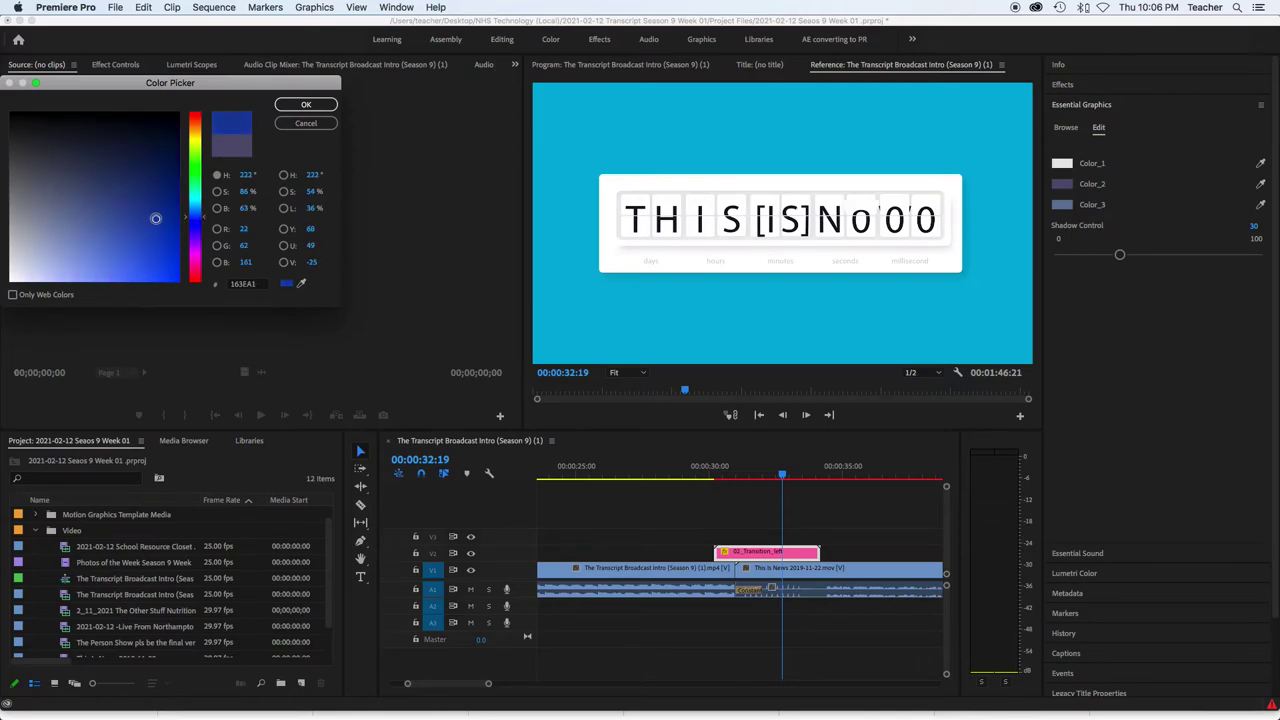
click(306, 104)
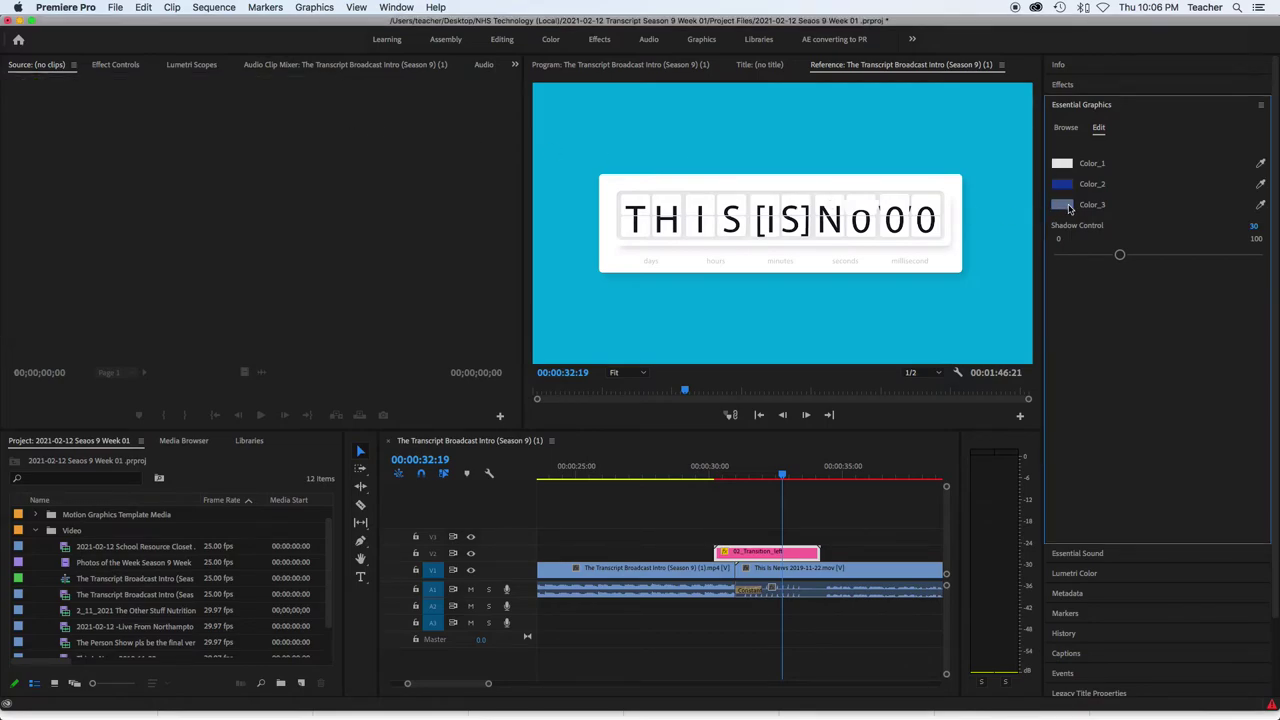
click(1064, 205)
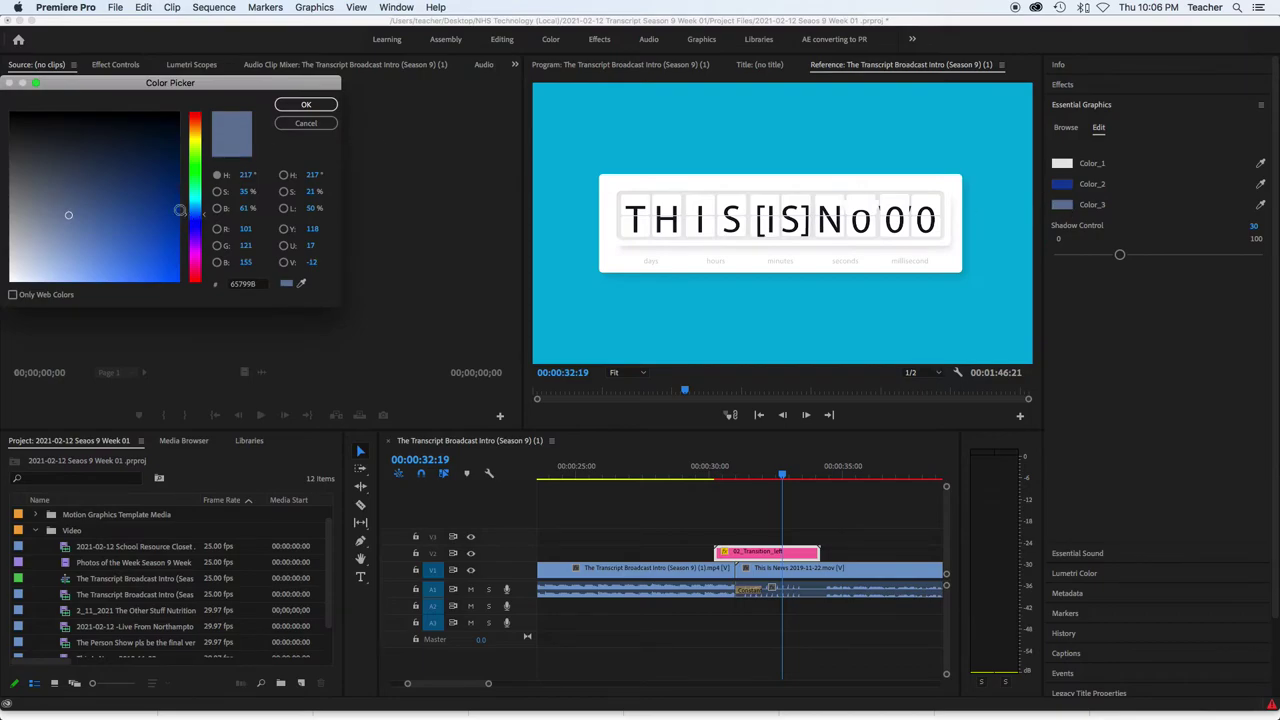
drag(180, 210, 167, 192)
click(306, 104)
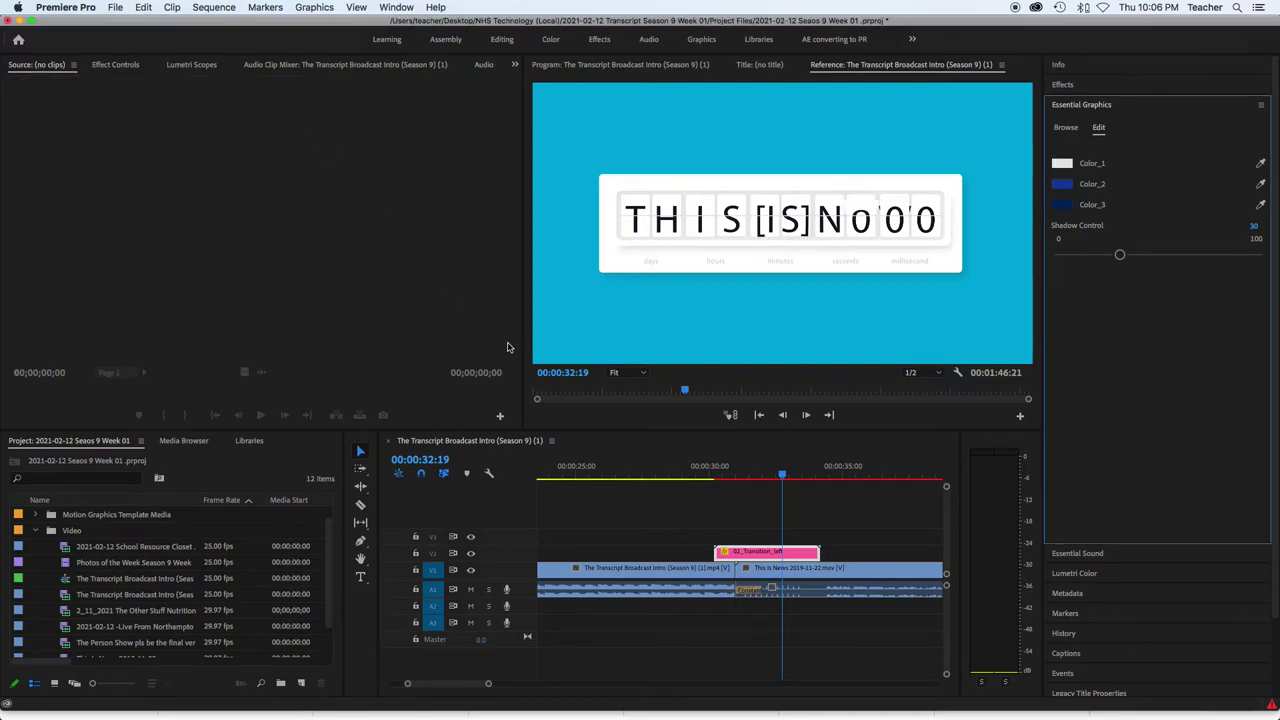
- Place the playhead at 00:00:30:00 and display the effect controls of the 02_Transition_left clip
click(709, 475)
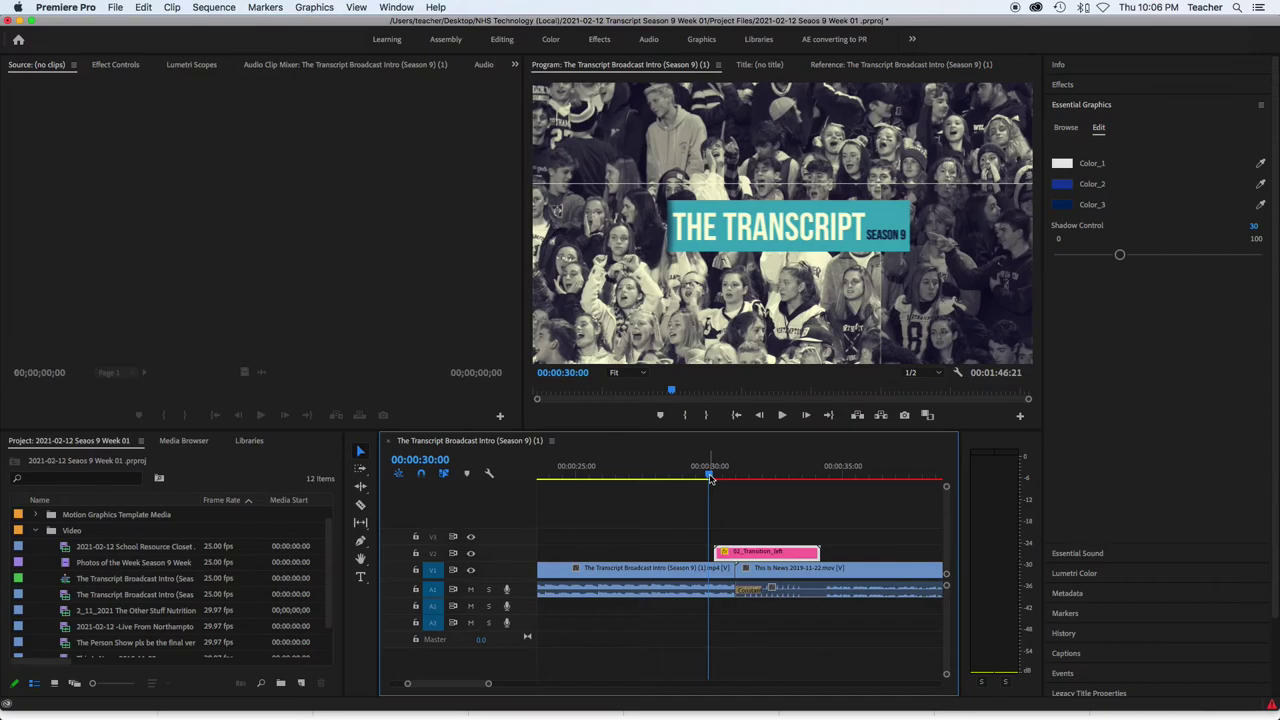
double_click(758, 552)
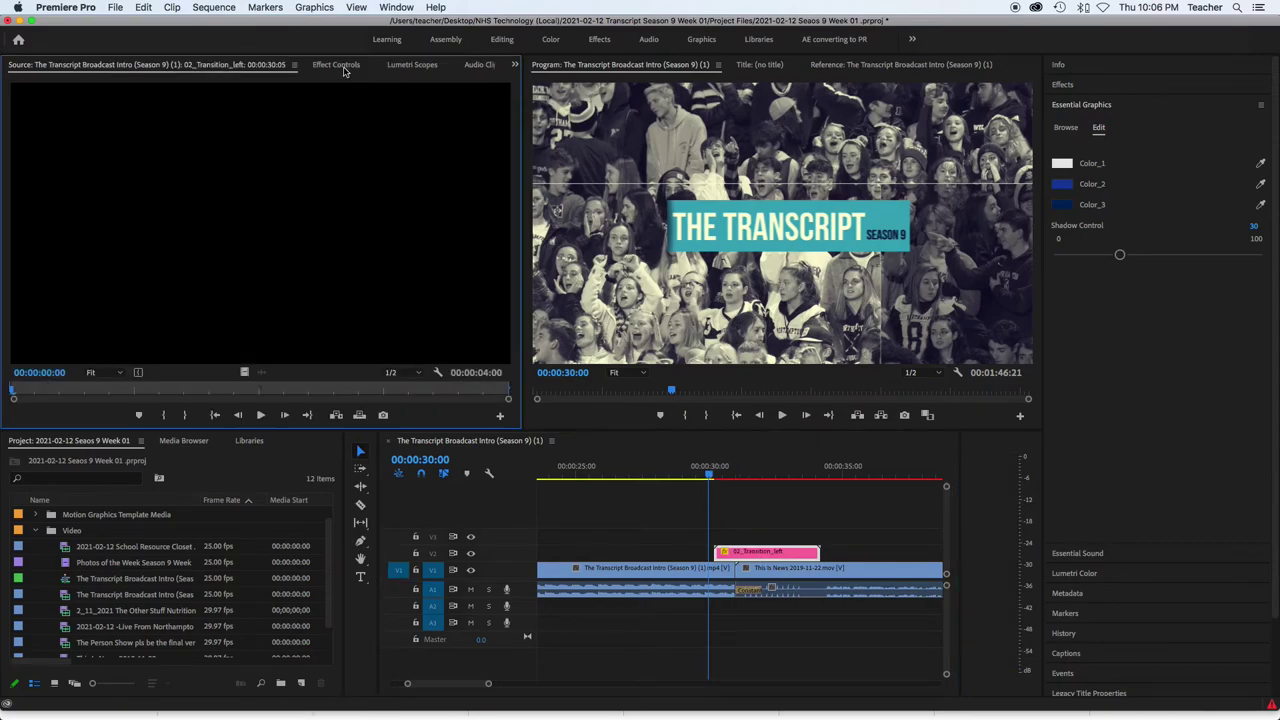
click(340, 66)
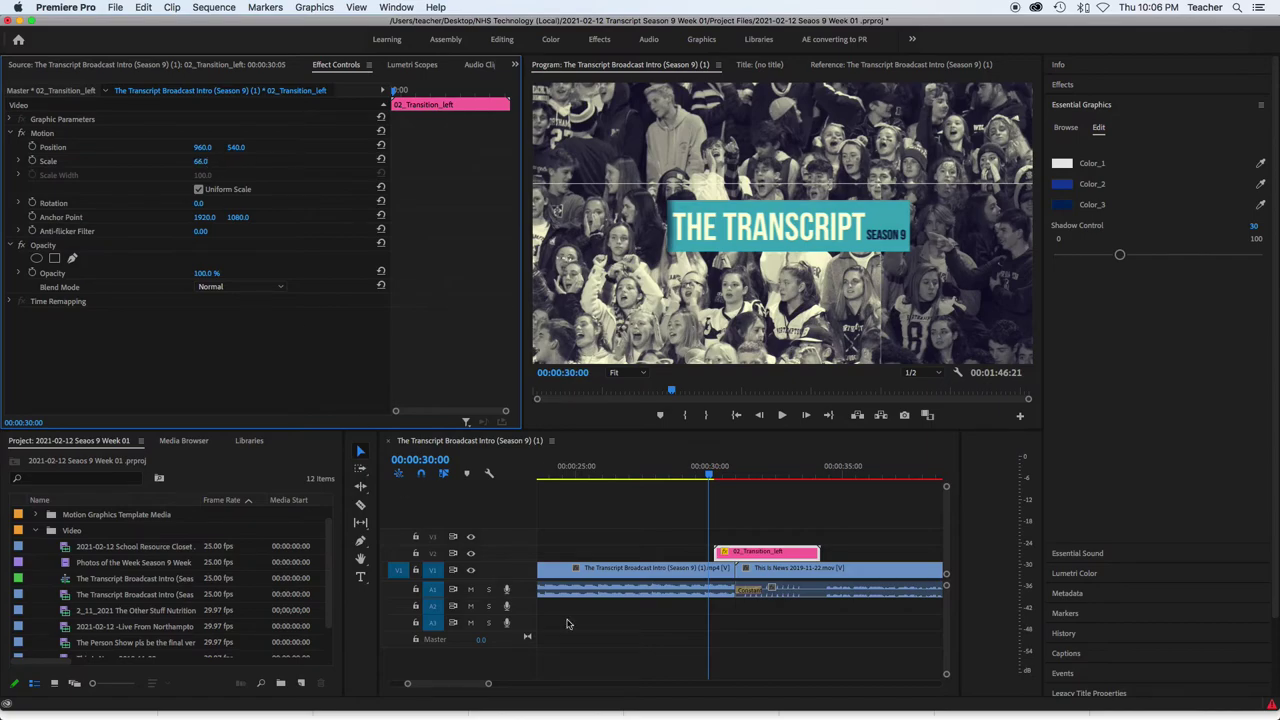
- Play the recolored transition over the cut from about 00:00:30:00 to 00:00:36:00 to review it
click(710, 484)
key(space)
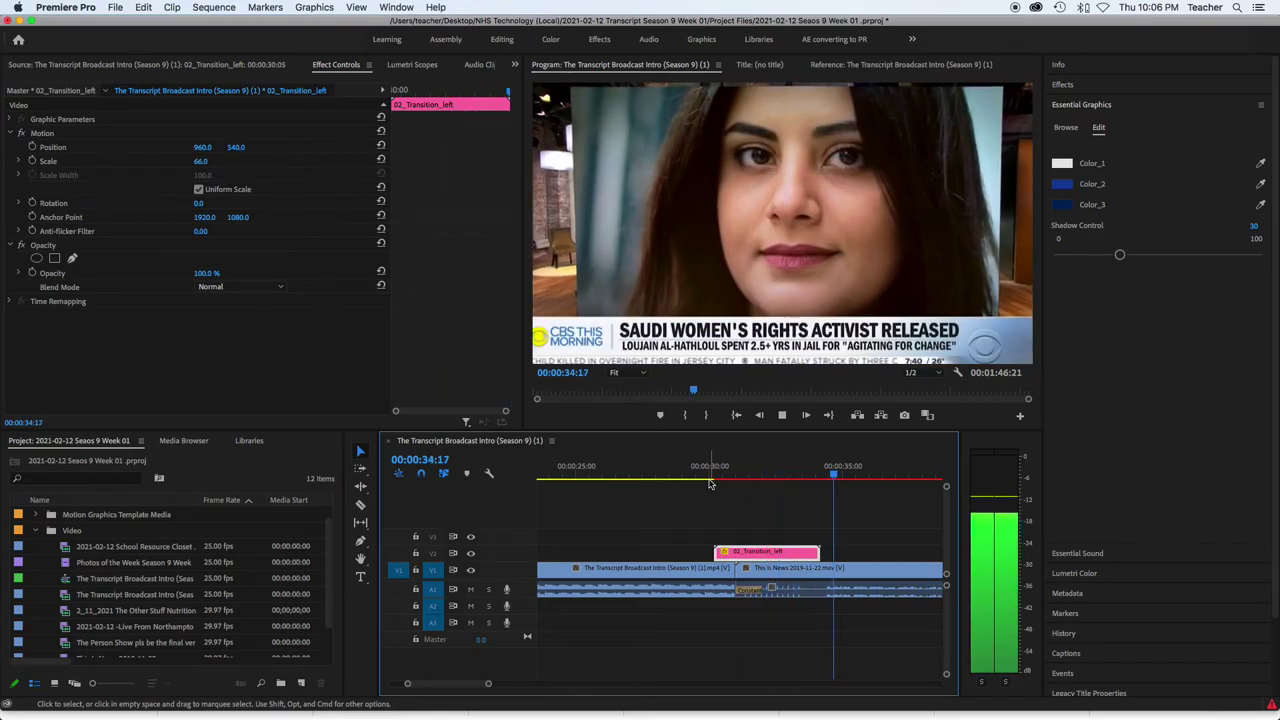
key(space)
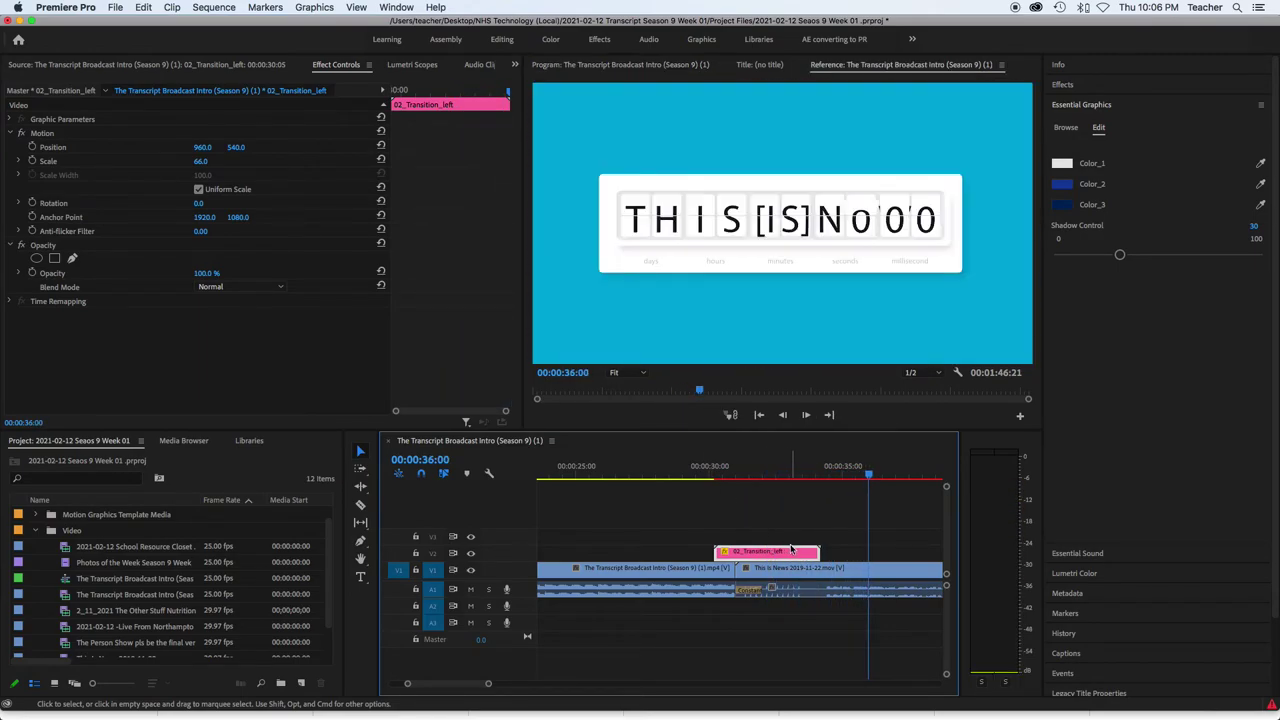
- Move the playhead to 00:01:43:05, near the end of the This Is News clip
key(minus)
key(minus)
key(minus)
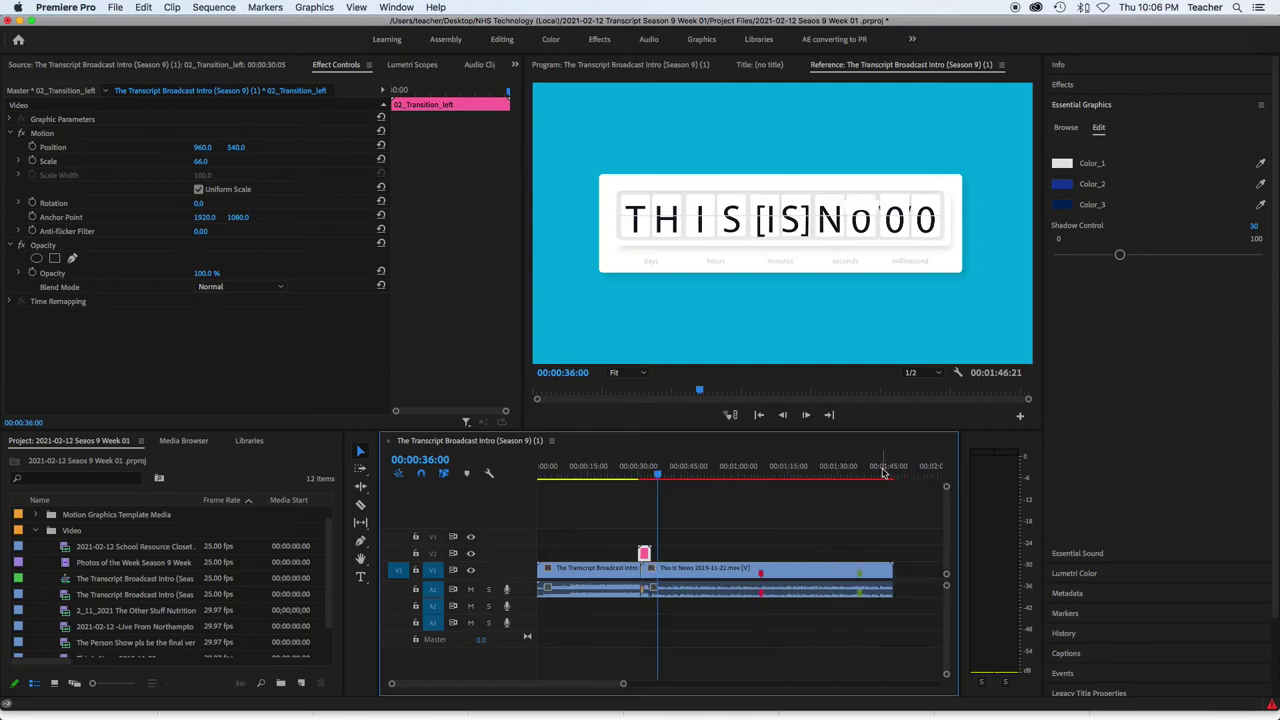
click(884, 472)
key(equal)
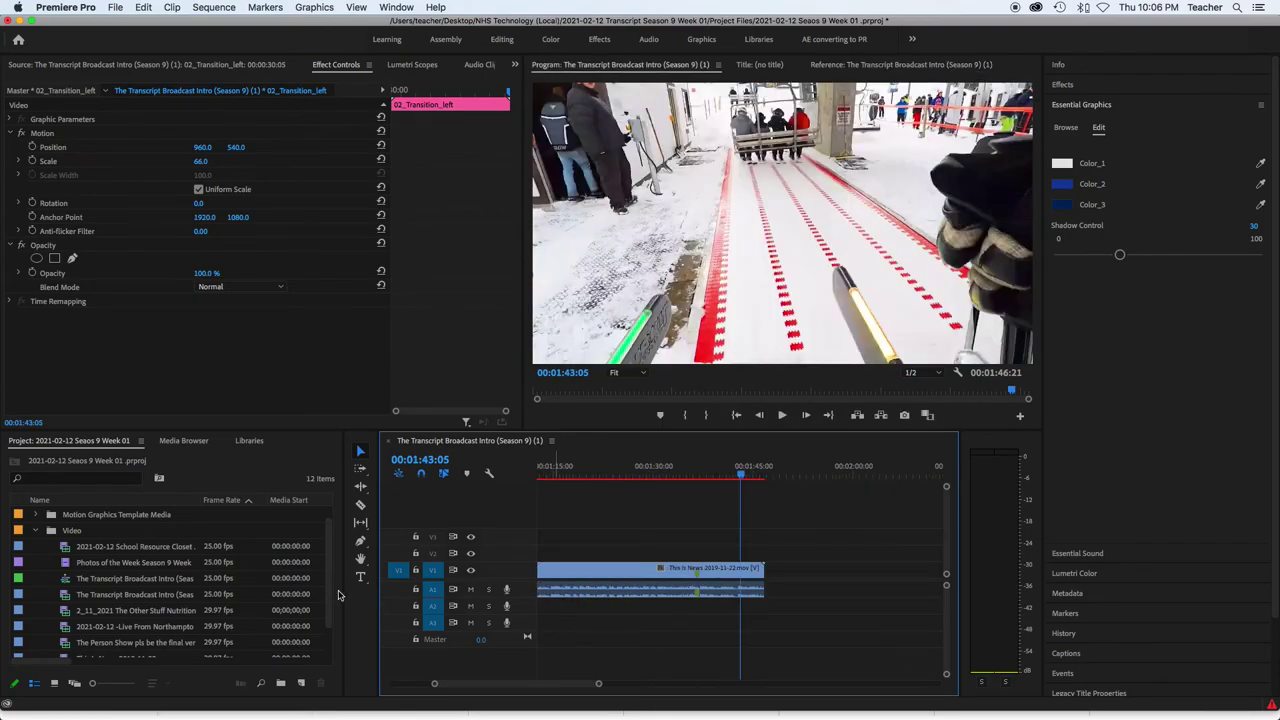